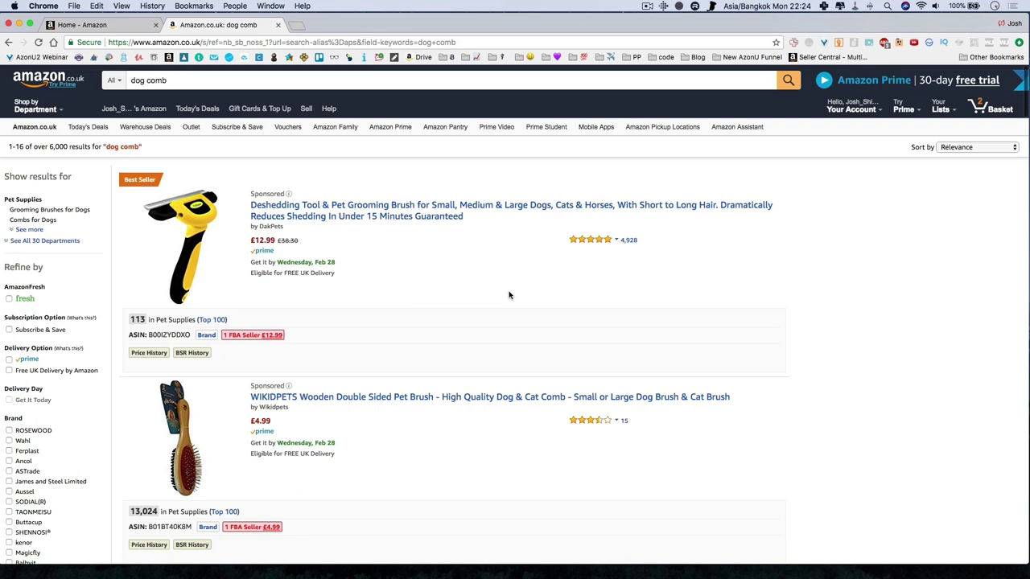
Step: Open the Doggy Dog Comb's Vital Info from Manage Inventory, showing browse node Grooming > Combs
click(113, 25)
mouse_move(199, 79)
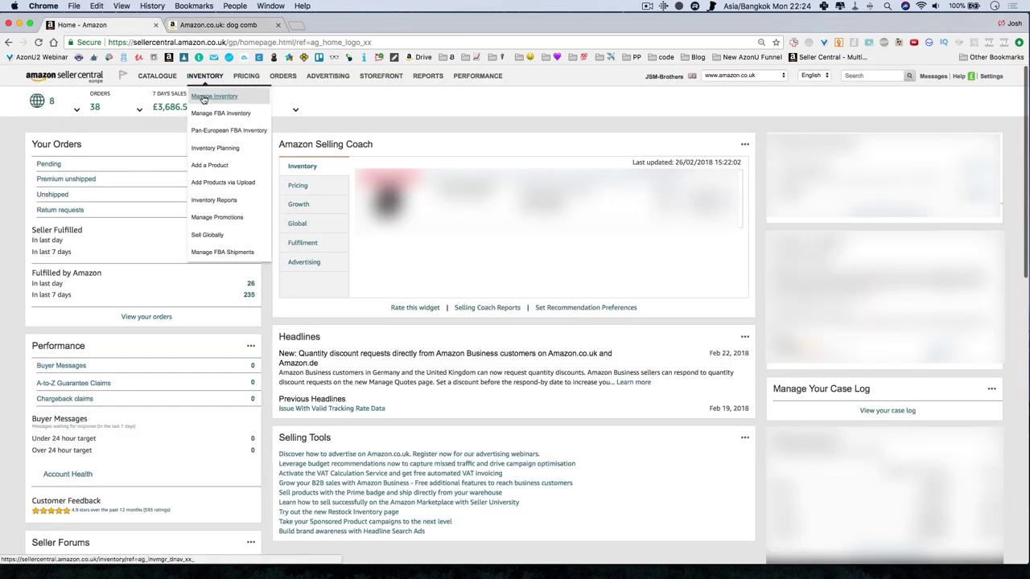
click(213, 95)
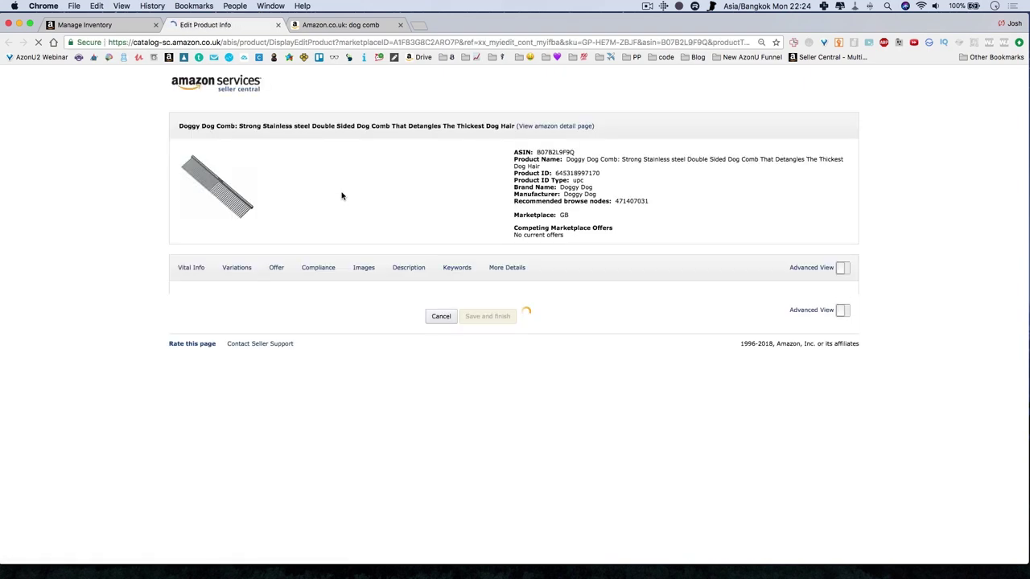
scroll(274, 209, down, 1)
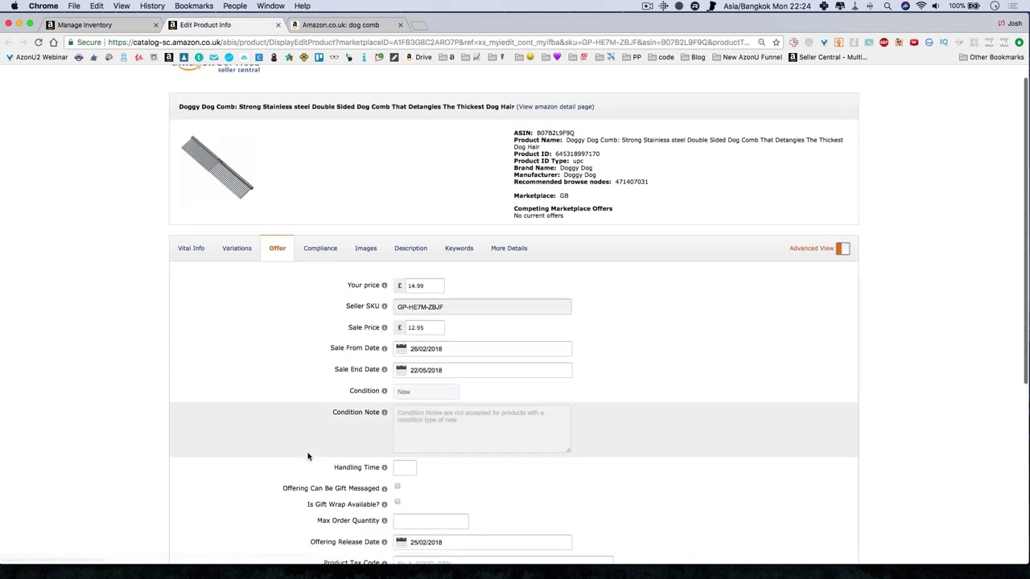
click(192, 240)
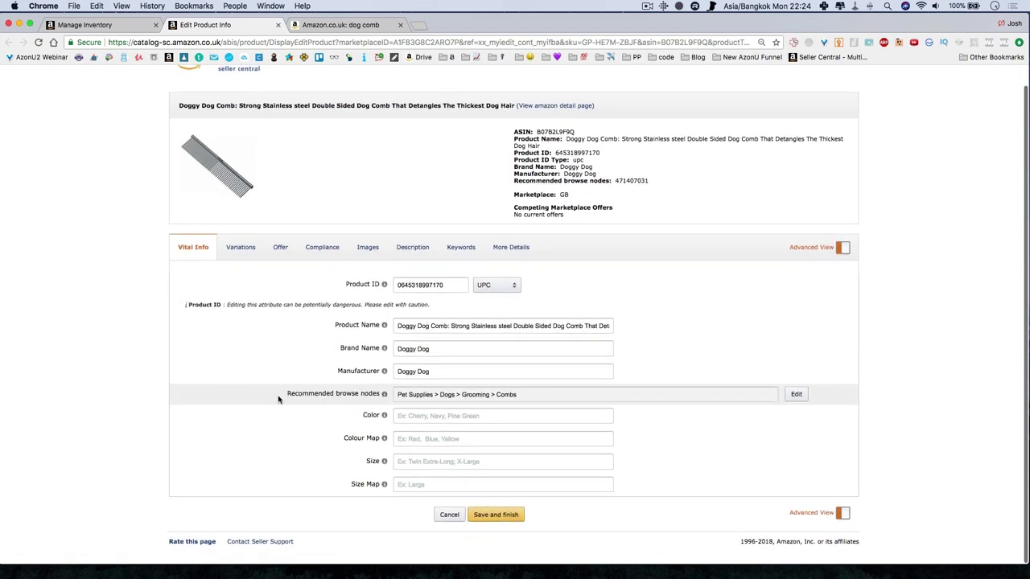
drag(298, 395, 381, 396)
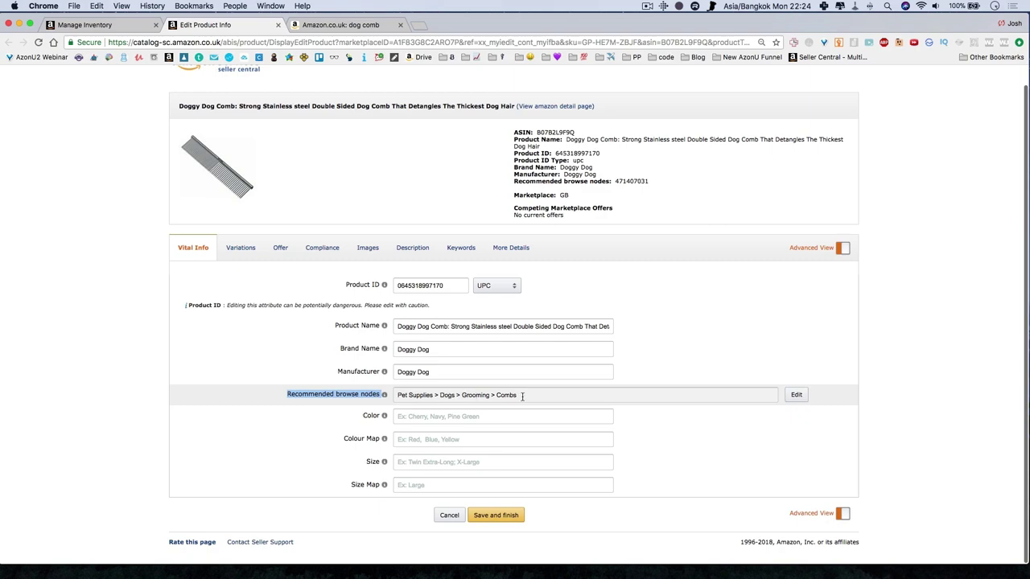
Step: Open the Wahl and Rosewood competitor comb pages in new tabs from the search results
click(342, 24)
scroll(415, 377, down, 10)
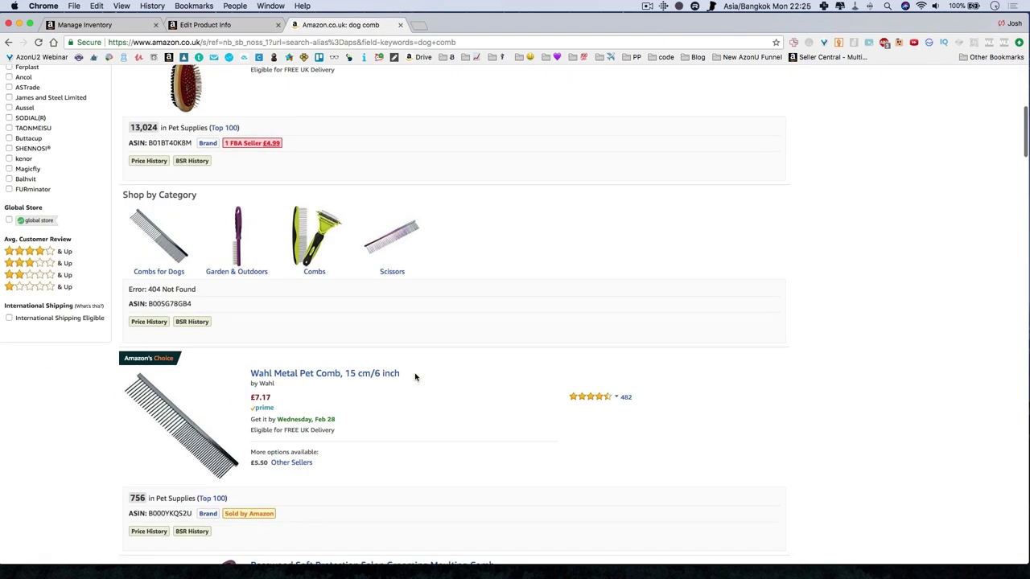
scroll(415, 377, down, 5)
scroll(416, 375, up, 1)
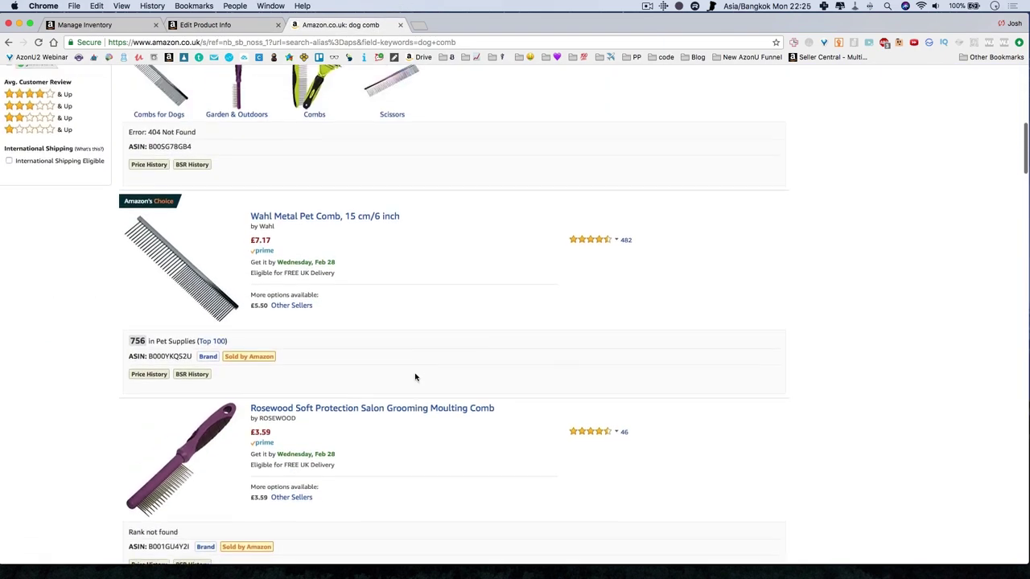
right_click(399, 227)
click(427, 224)
scroll(383, 322, down, 10)
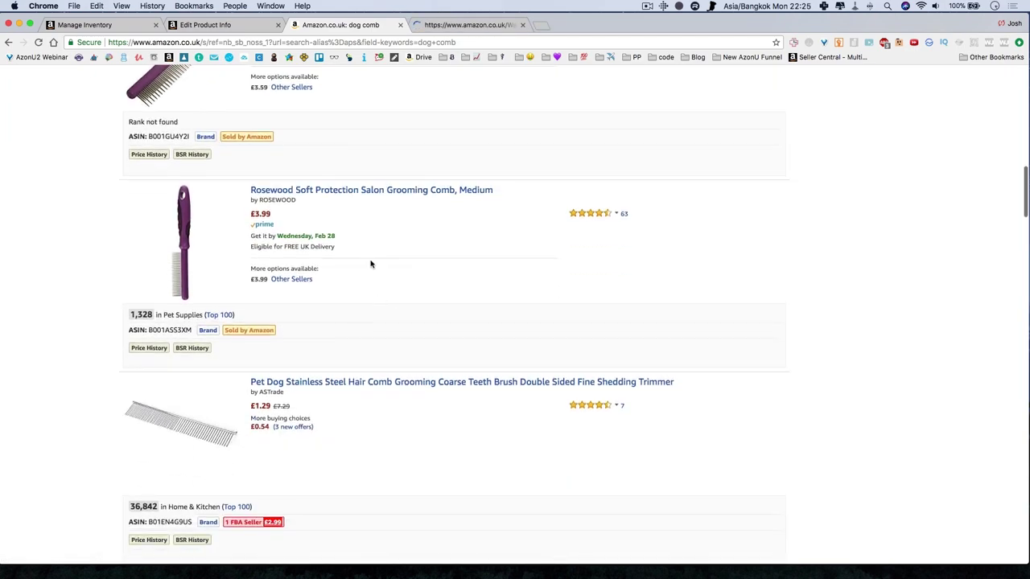
right_click(348, 192)
click(379, 207)
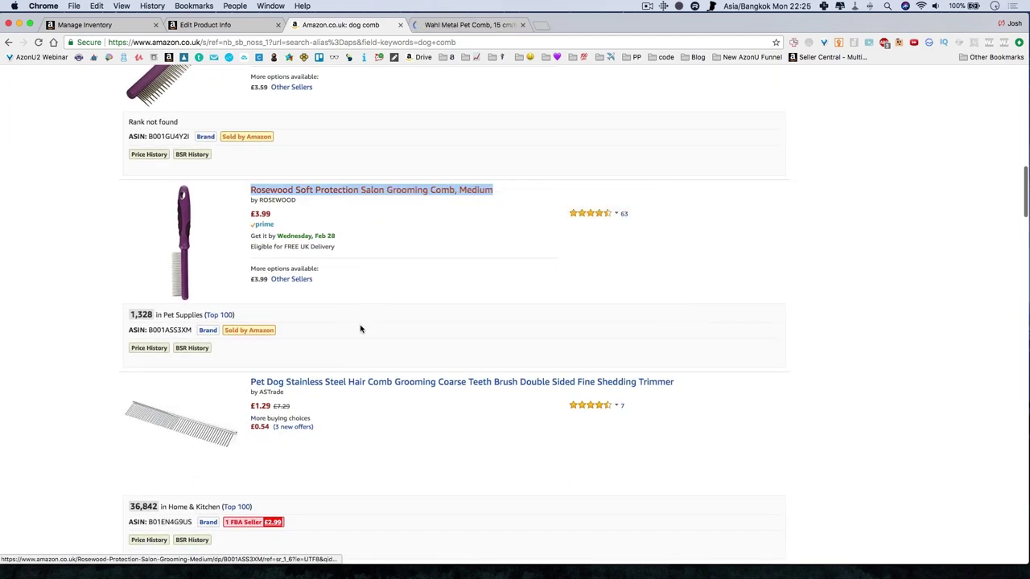
drag(1, 120, 246, 120)
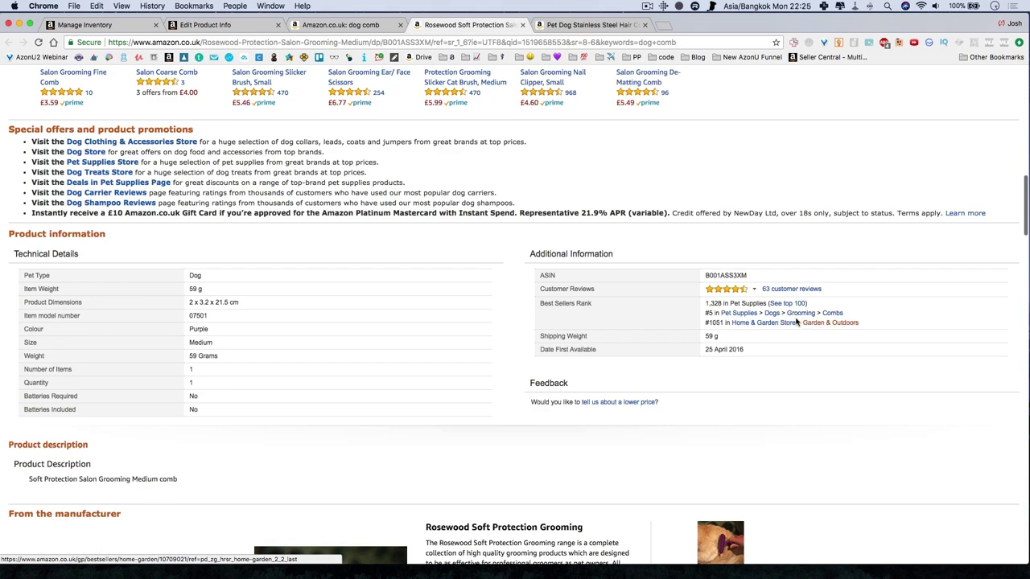
Step: Close the Rosewood and Pet Dog Stainless Steel comb pages after checking them
click(522, 24)
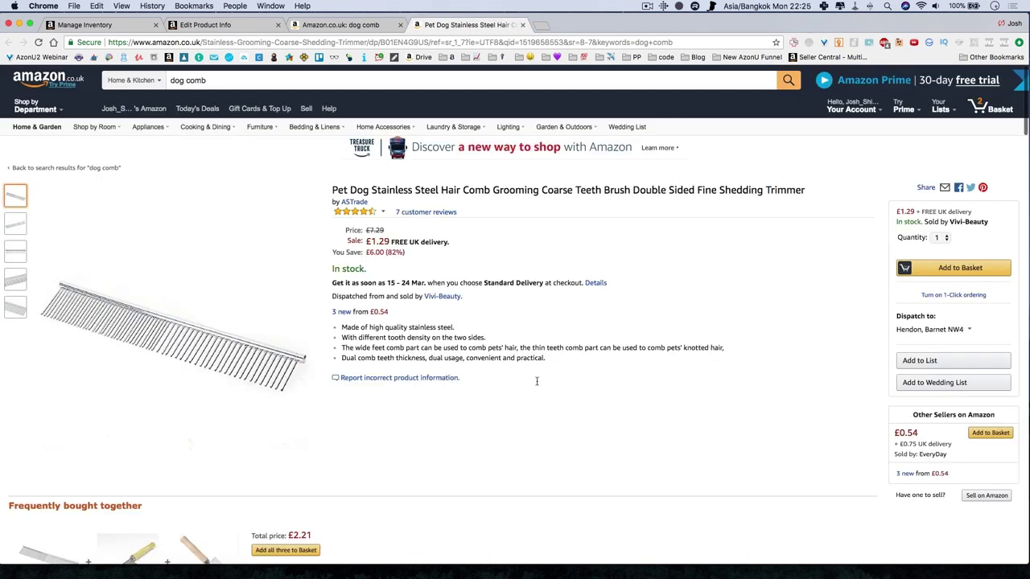
scroll(536, 381, down, 10)
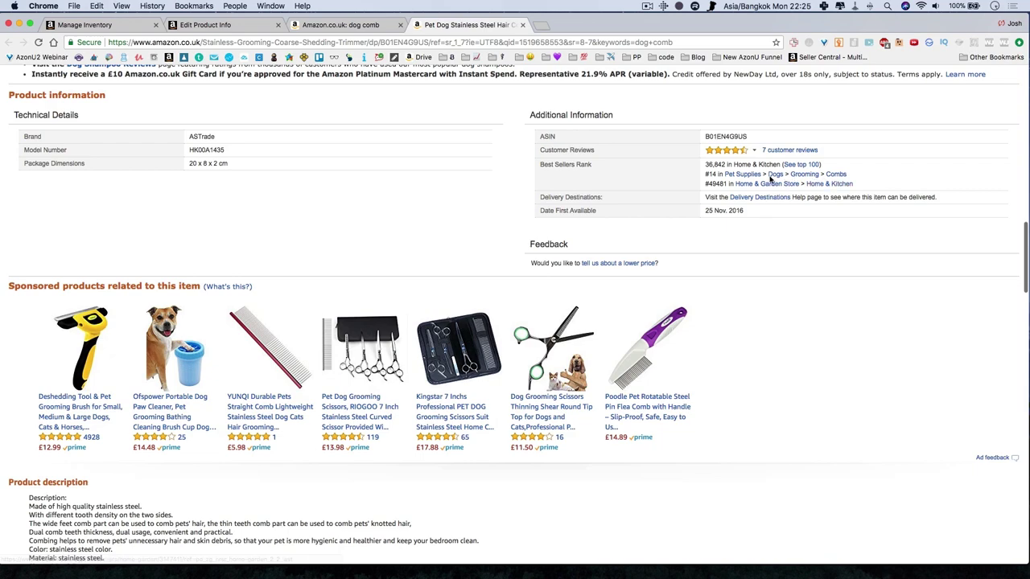
click(522, 25)
scroll(305, 476, down, 10)
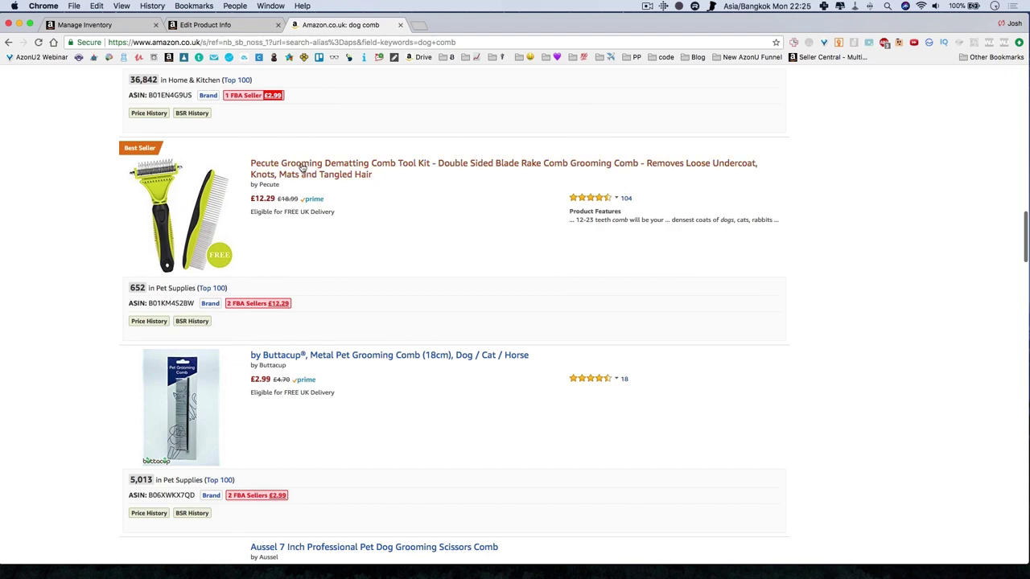
Step: Open the Pecute comb page and read its Dematting Tools > Rakes ranking
right_click(326, 175)
click(360, 175)
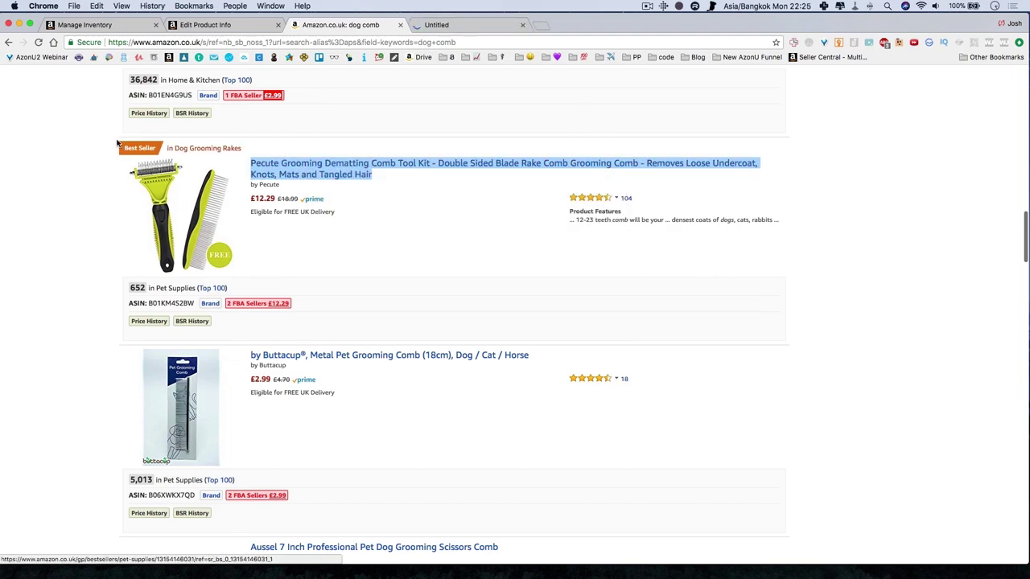
click(456, 25)
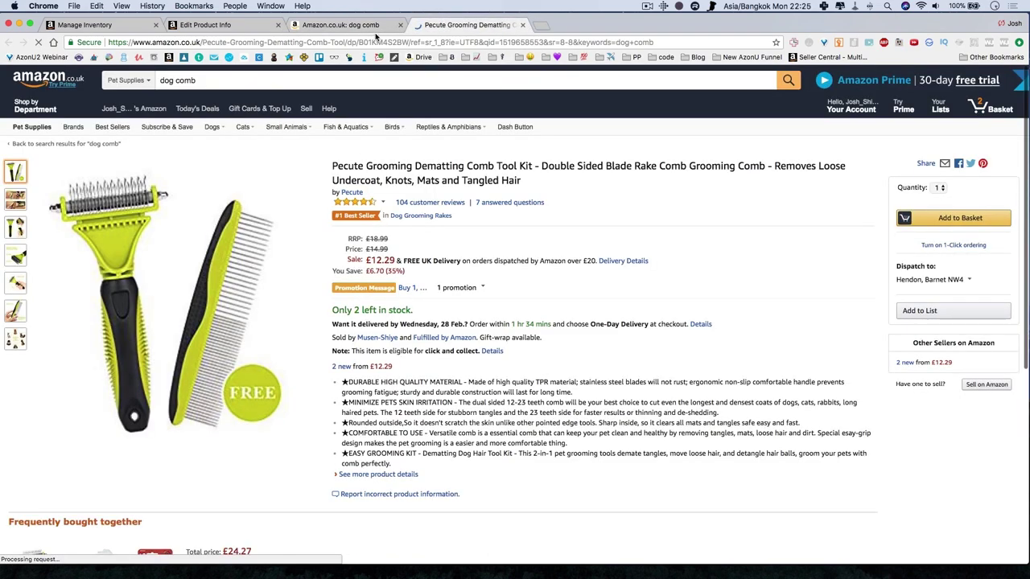
scroll(506, 260, down, 15)
scroll(506, 260, down, 8)
scroll(595, 225, up, 3)
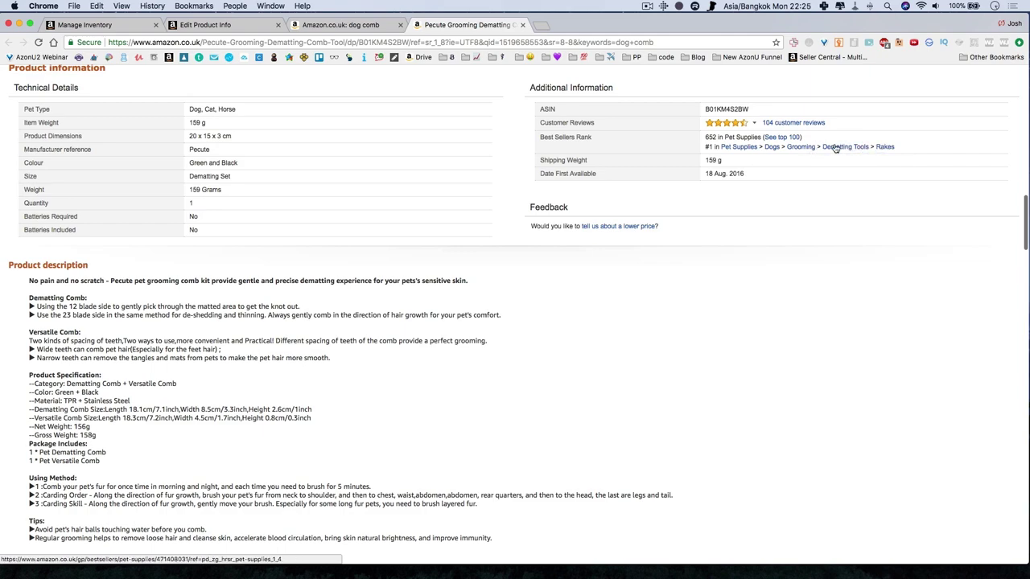
click(358, 25)
Step: Open the Thunderpaws competitor page in a new tab and glance at it
scroll(354, 284, down, 6)
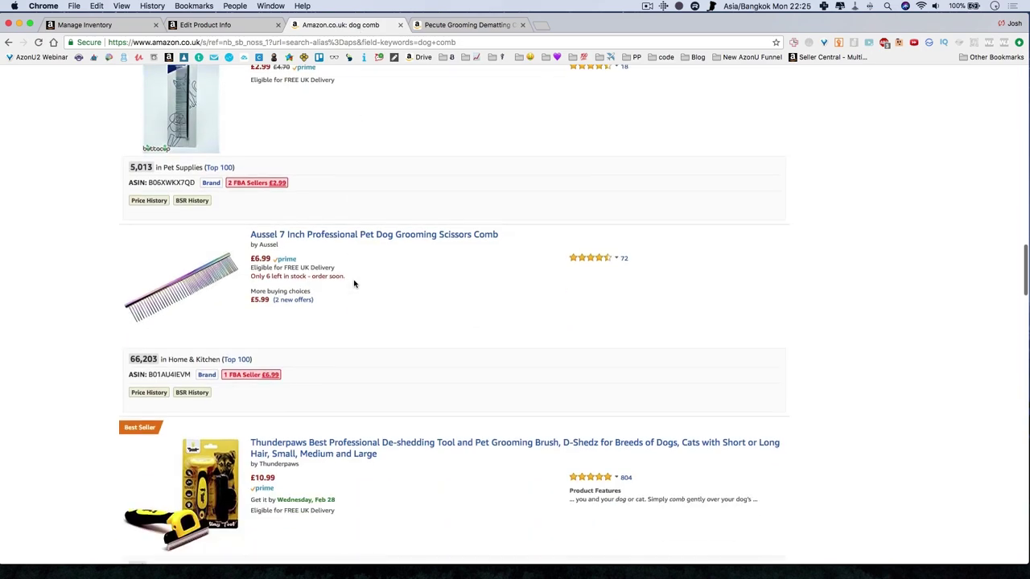
right_click(348, 307)
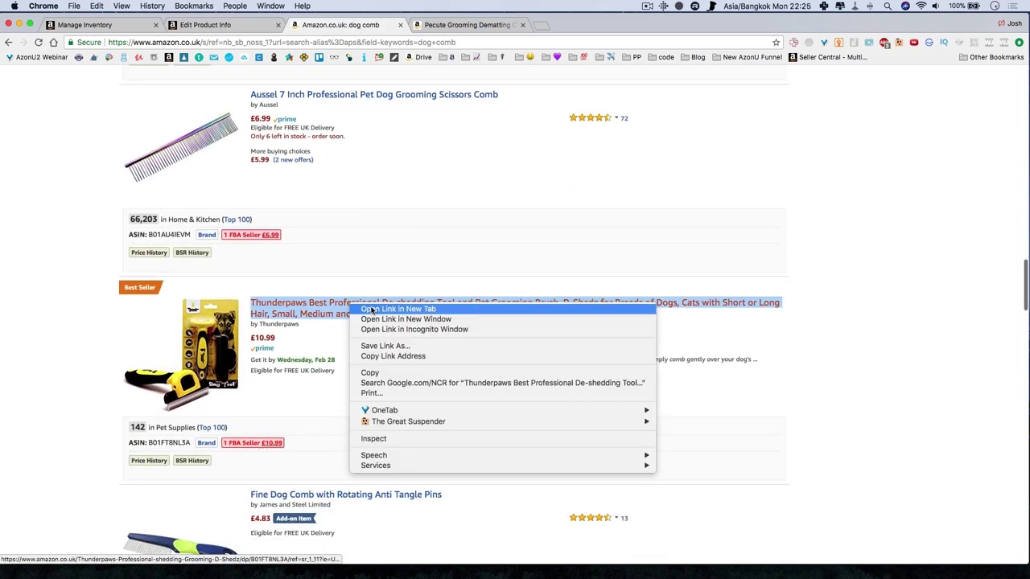
click(358, 311)
click(587, 25)
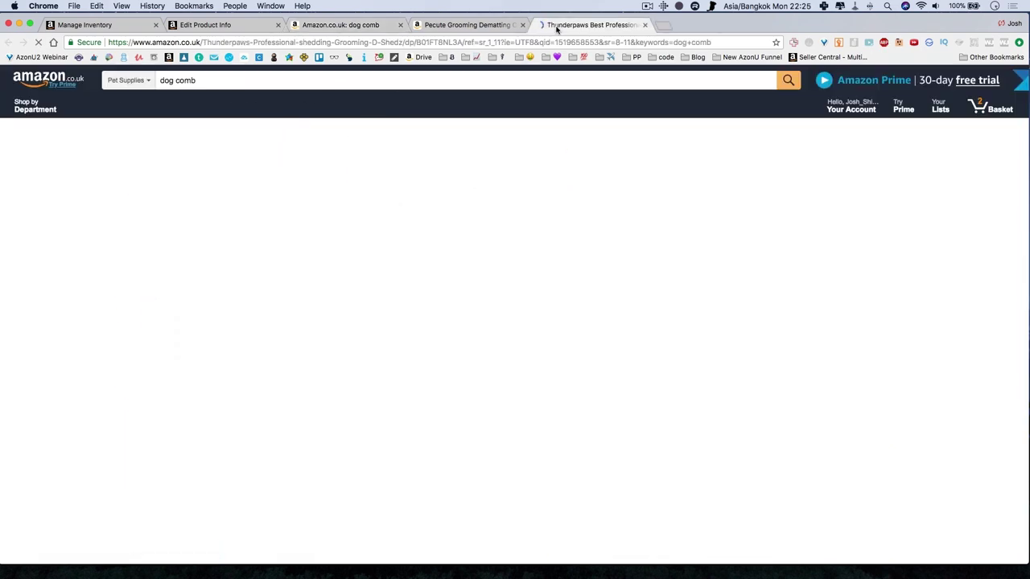
click(346, 25)
Step: Open the Groom slicker brush and Deshedding Tool listings in new tabs
scroll(397, 242, down, 3)
scroll(397, 253, down, 3)
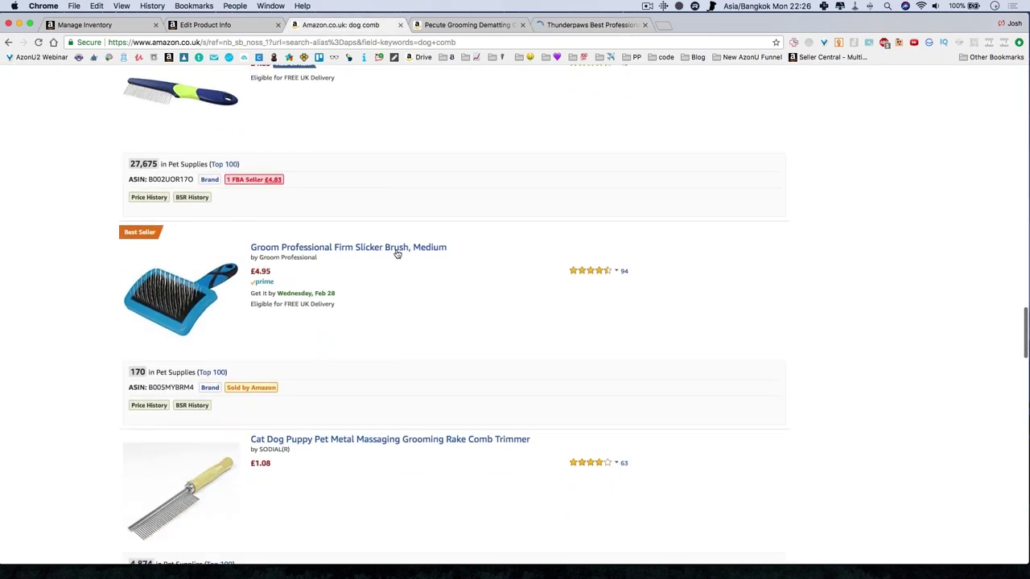
right_click(383, 251)
click(428, 256)
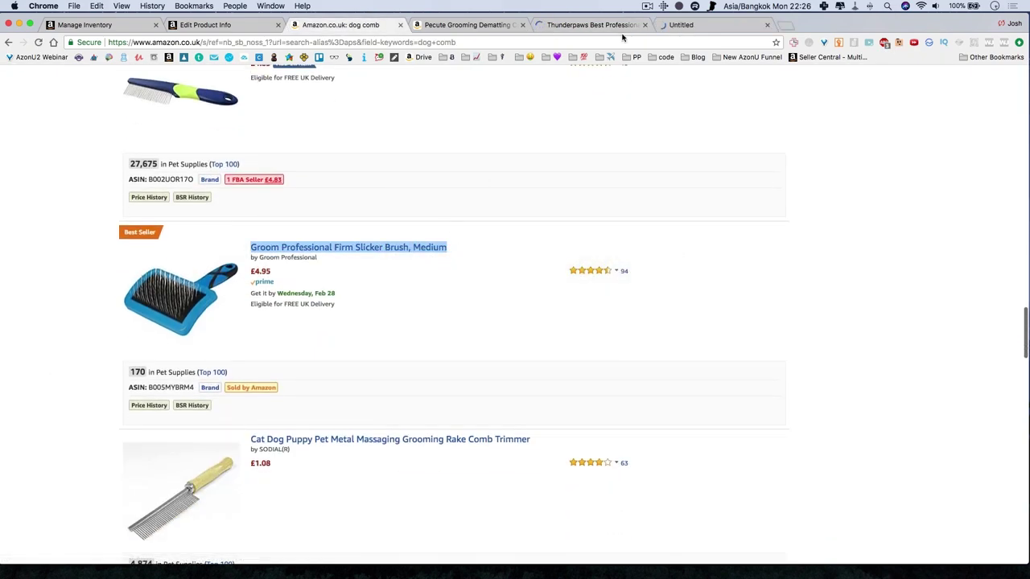
scroll(603, 176, down, 6)
scroll(603, 176, down, 4)
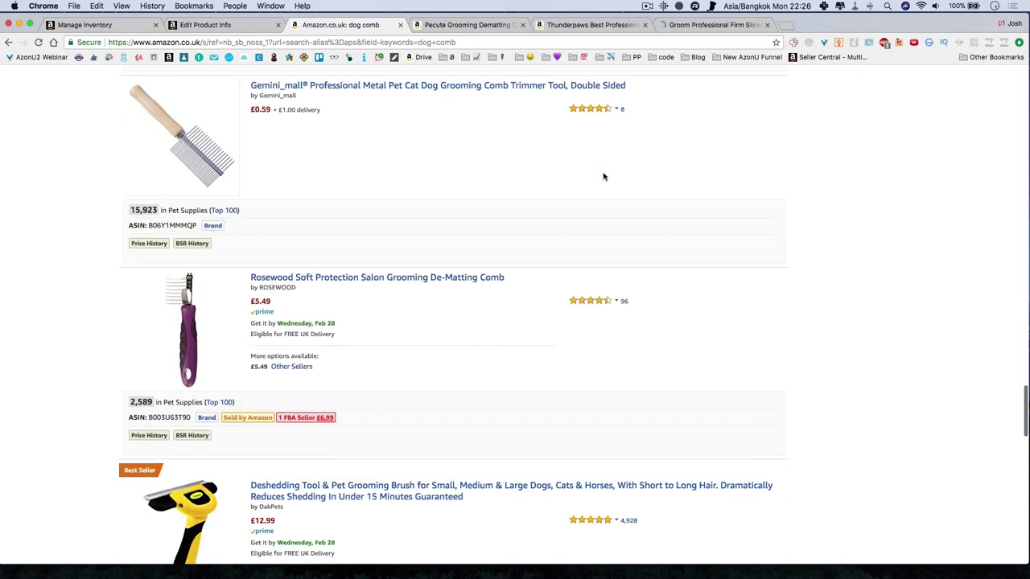
right_click(434, 374)
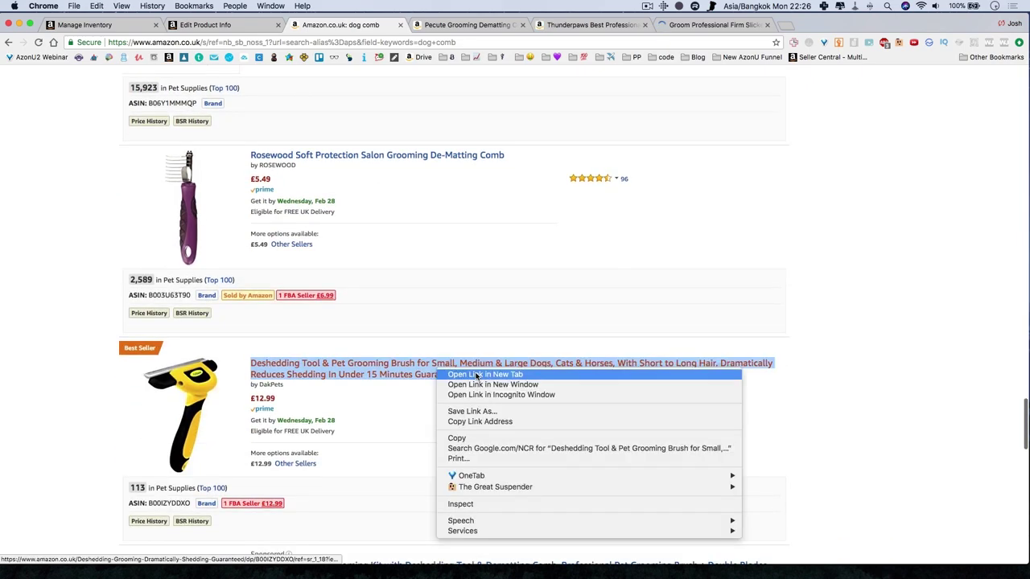
click(460, 385)
Step: Check the Best Sellers Rank on the Thunderpaws, Deshedding Tool and Groom Professional pages
click(585, 25)
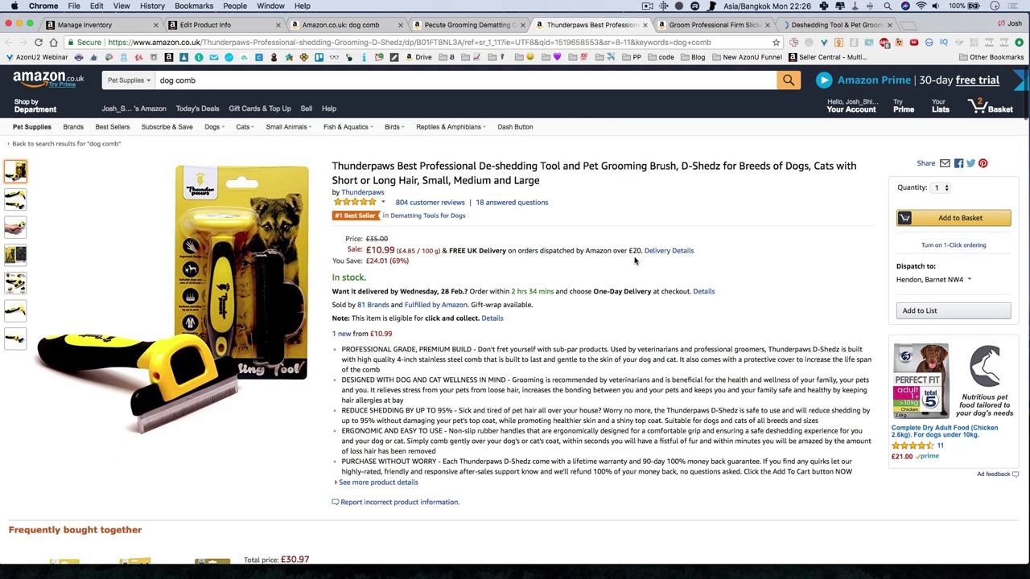
scroll(636, 260, down, 15)
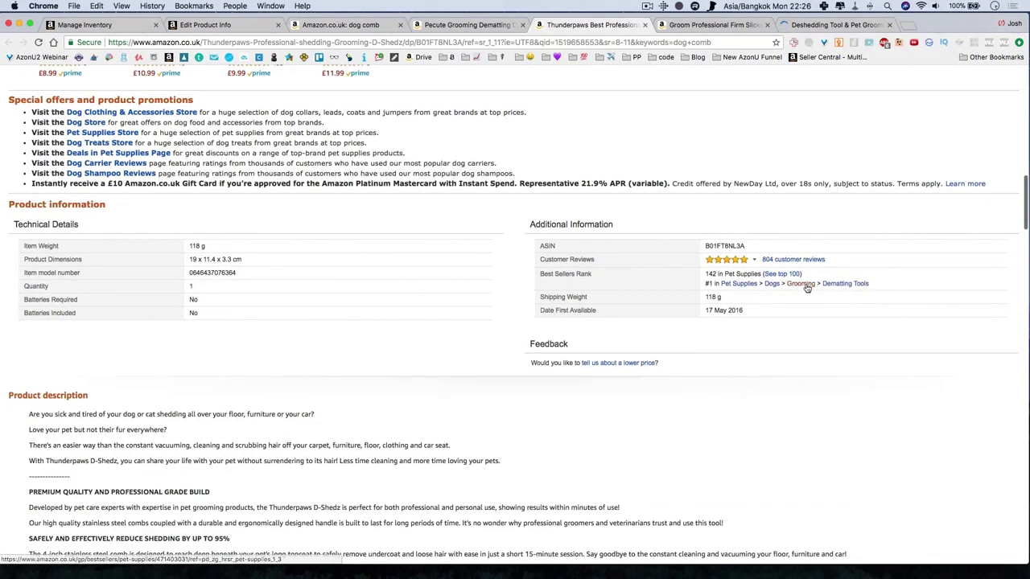
key(ctrl+Tab)
key(ctrl+Tab)
scroll(628, 304, down, 15)
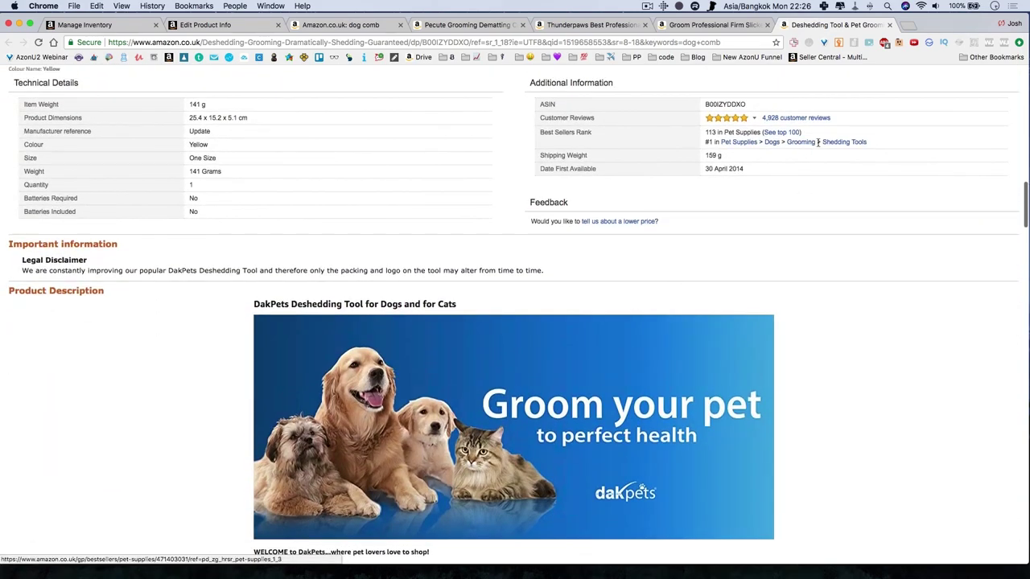
click(713, 25)
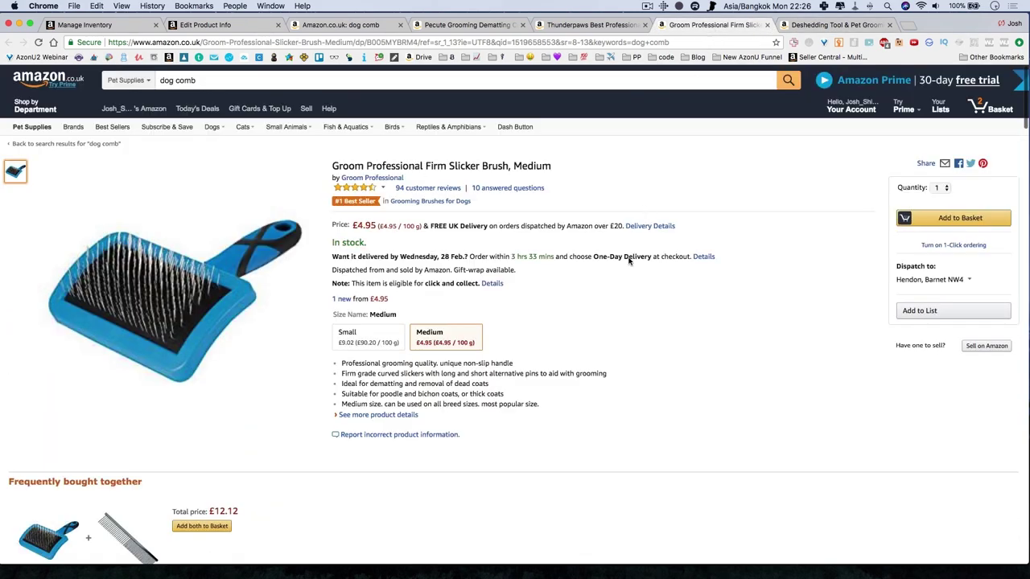
scroll(623, 289, down, 10)
Step: Edit the recommended browse node, drilling Pet Supplies > Dogs > Flea, Lice & Tick Control and selecting Combs
click(198, 25)
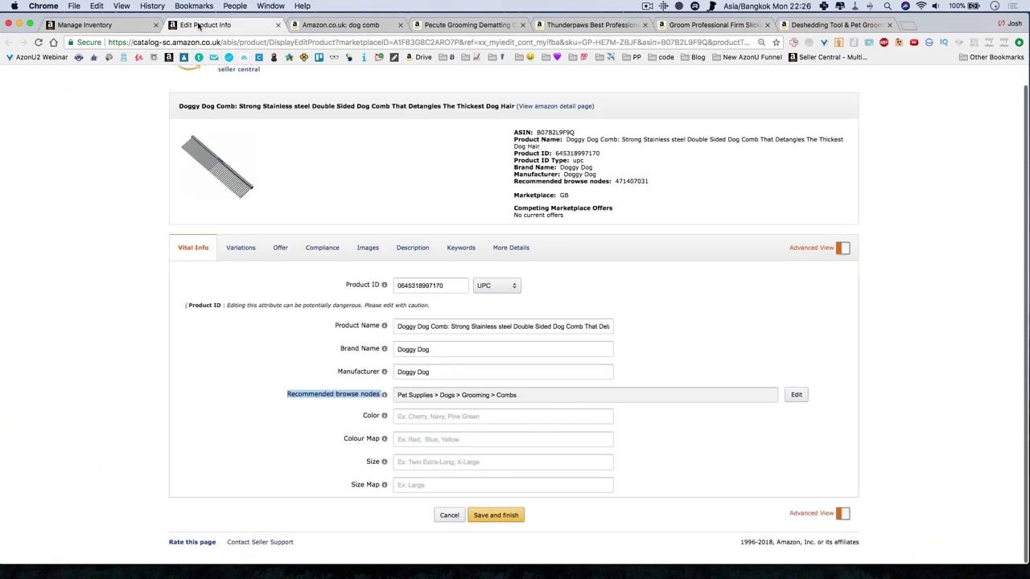
click(797, 395)
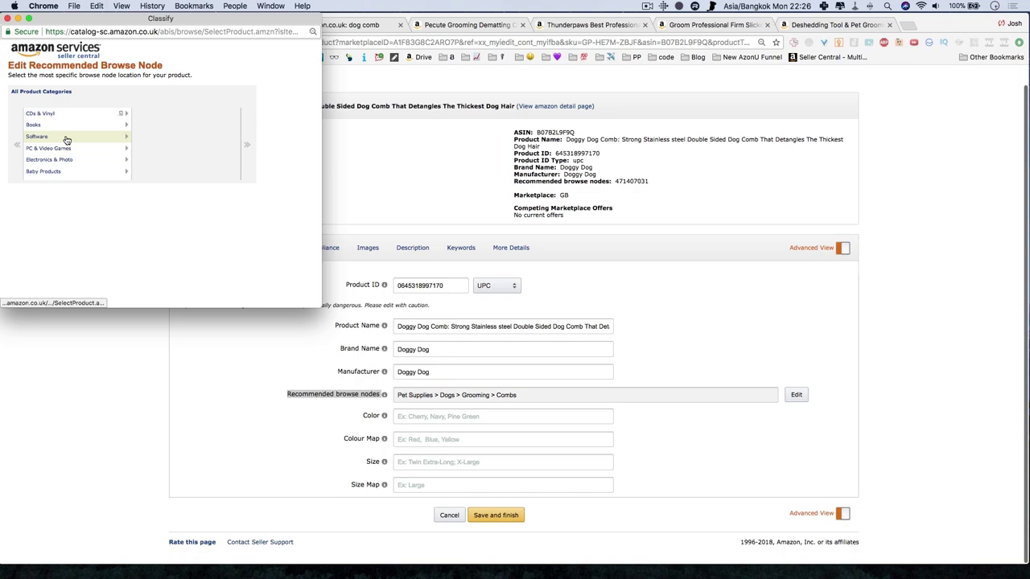
scroll(66, 140, down, 5)
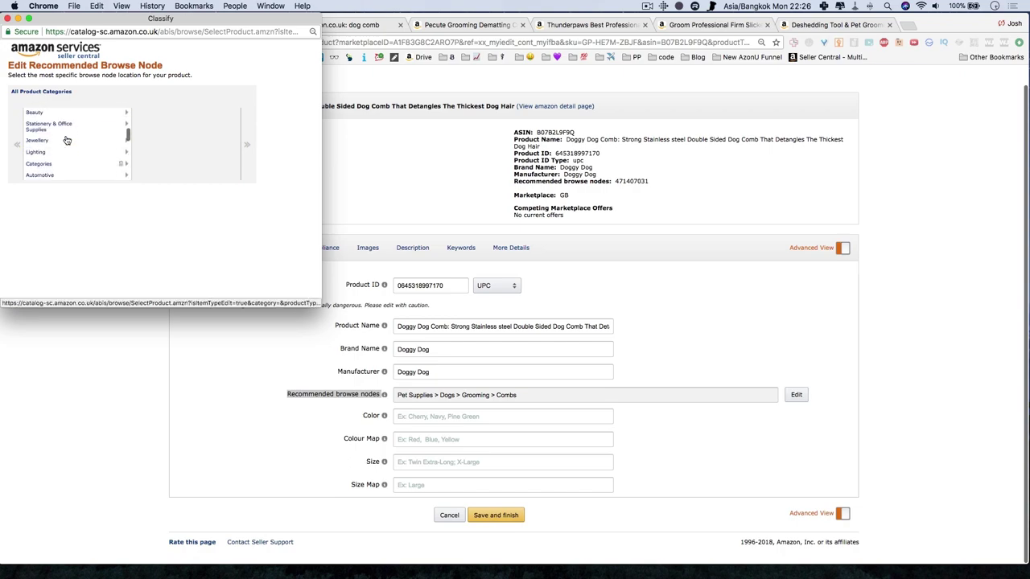
scroll(67, 140, down, 5)
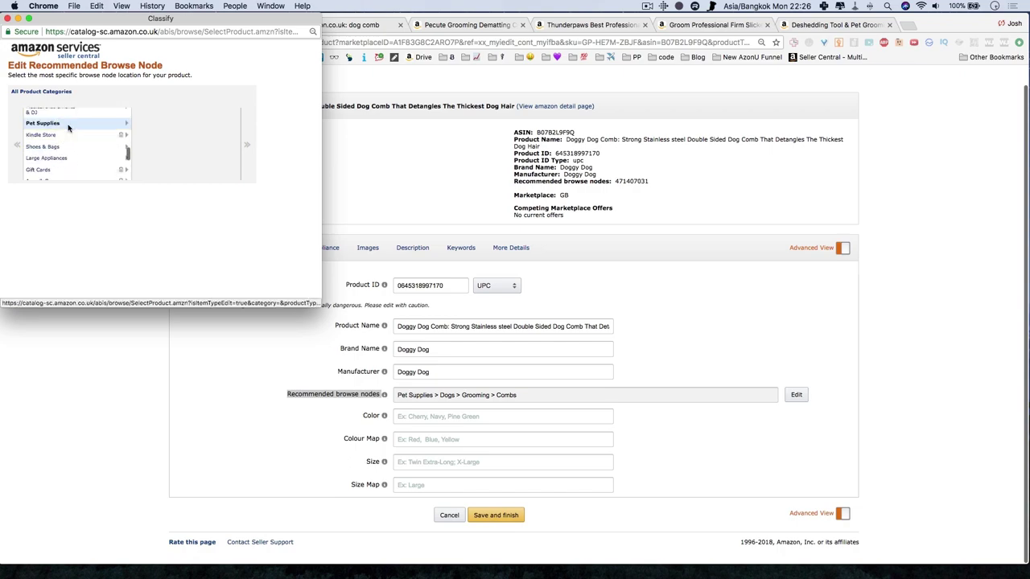
click(68, 126)
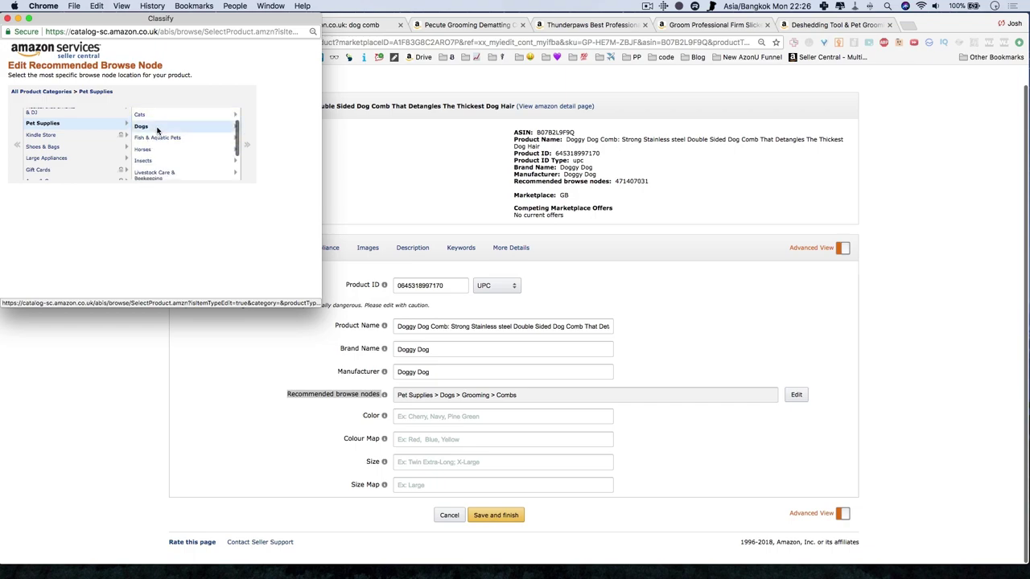
click(158, 128)
scroll(158, 135, down, 5)
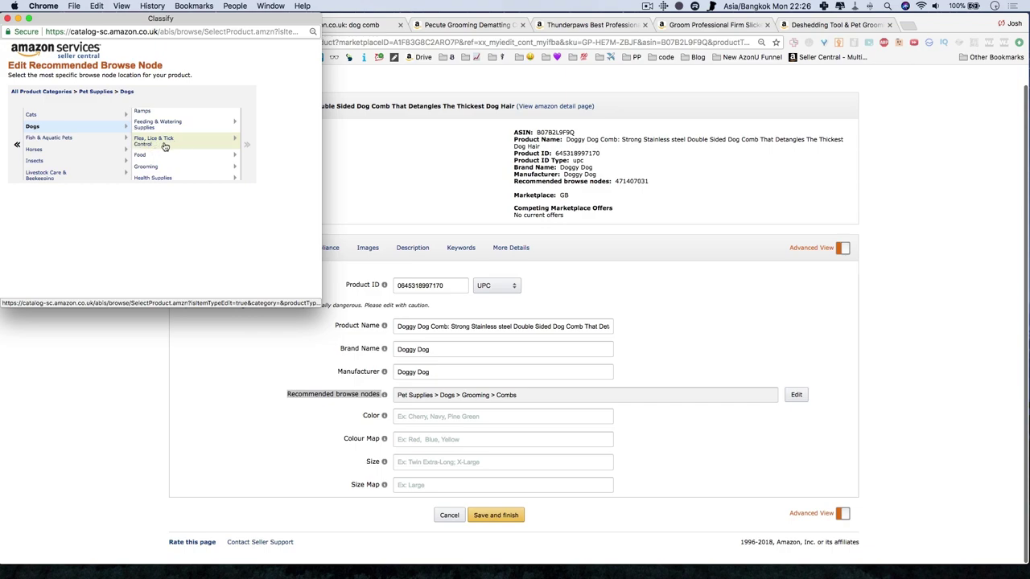
click(164, 146)
scroll(165, 153, down, 2)
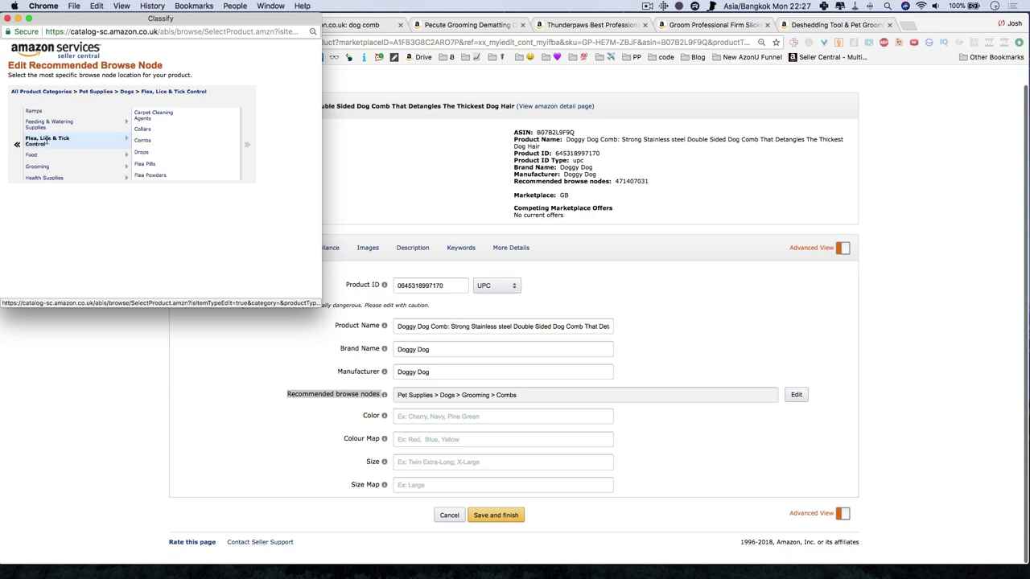
click(143, 140)
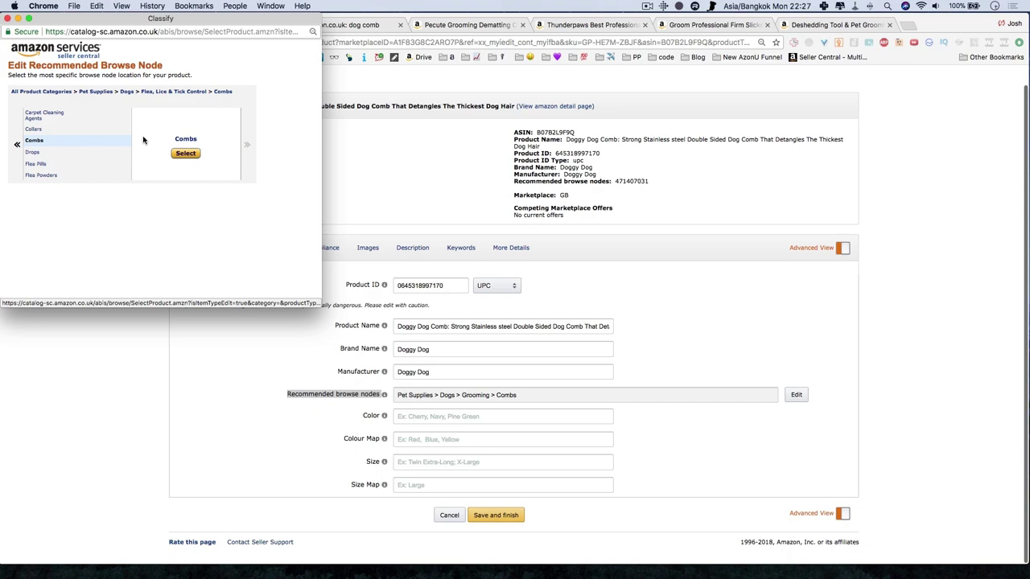
click(185, 154)
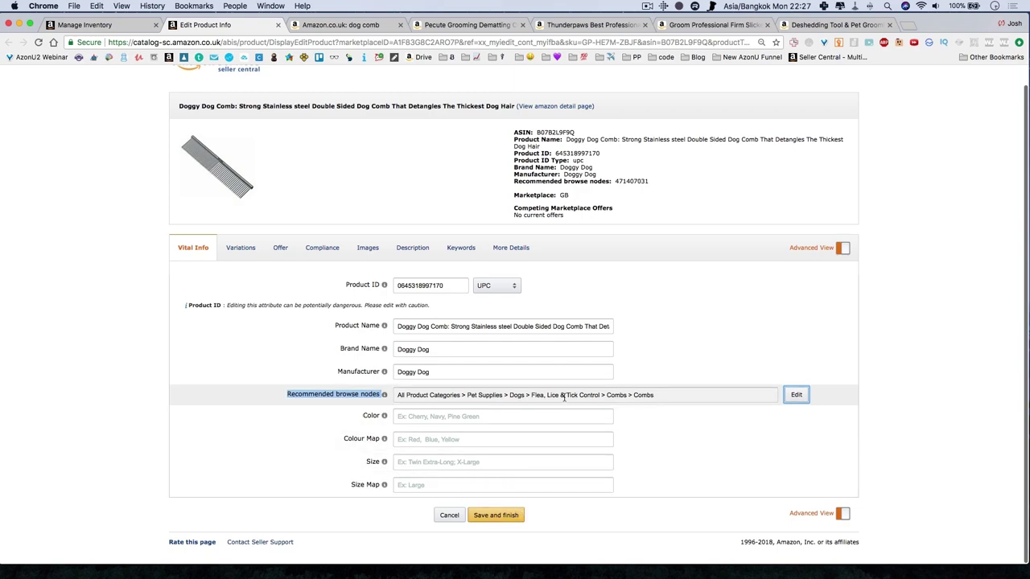
Step: Review the new Flea, Lice & Tick Control > Combs path in the browse node field, then save
click(420, 396)
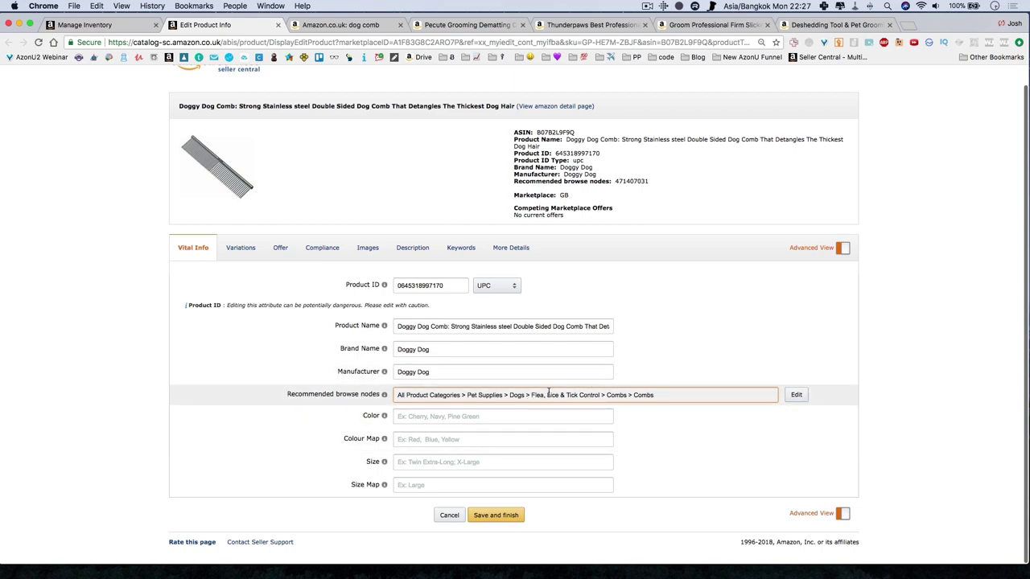
drag(529, 394, 630, 394)
click(642, 394)
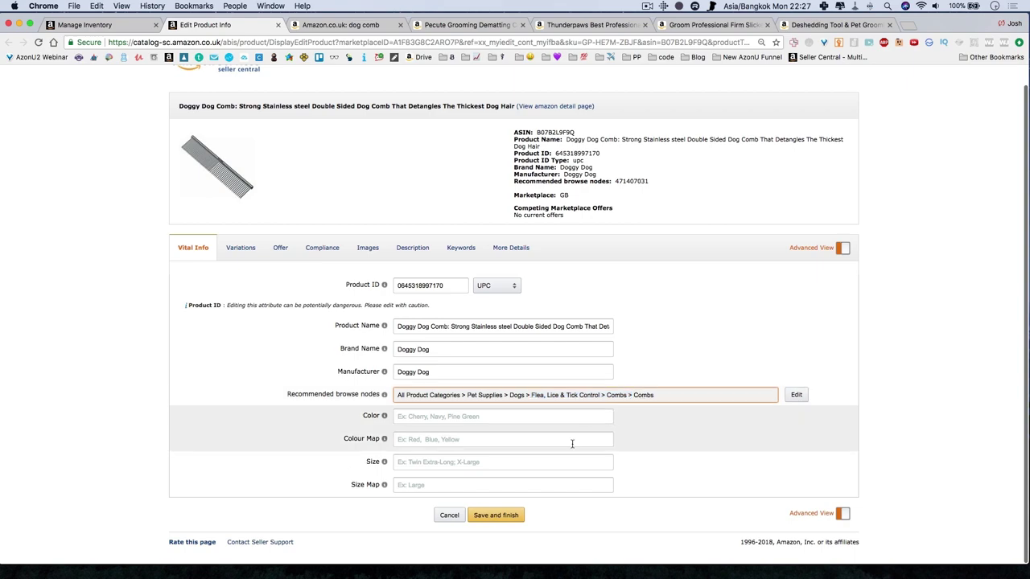
drag(676, 395, 447, 395)
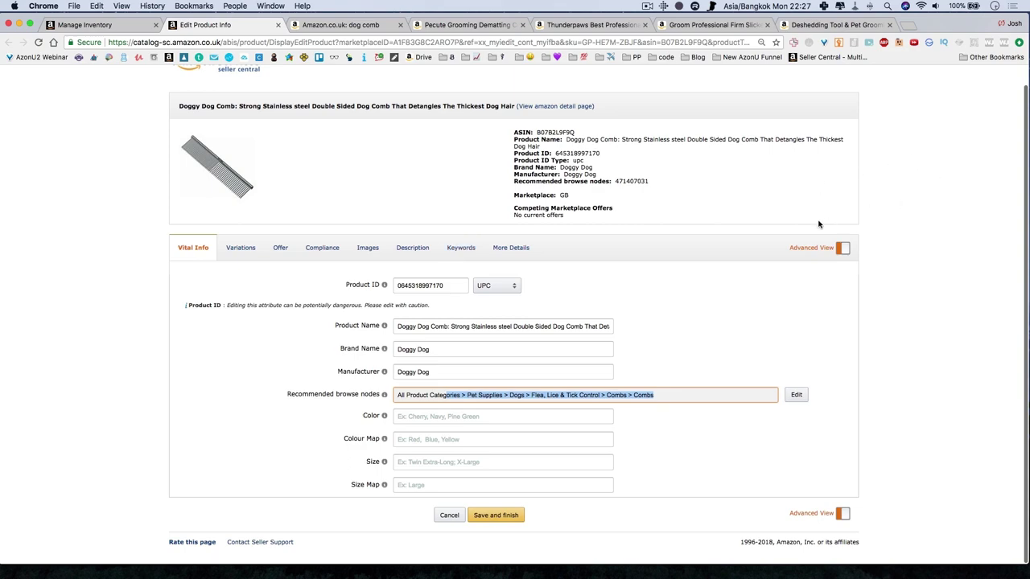
click(500, 516)
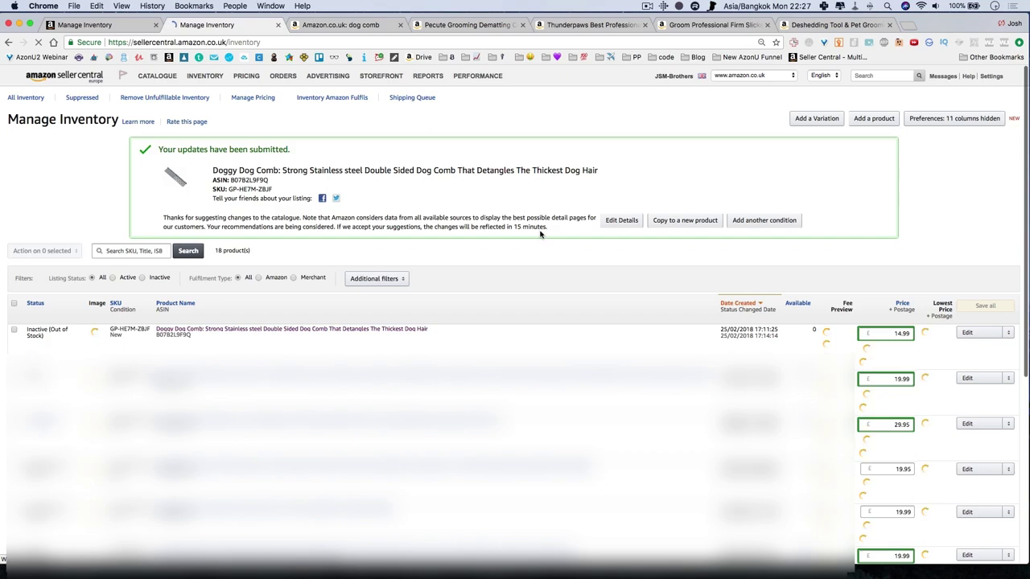
Step: Highlight the '15 minutes' note in the confirmation banner and bring up the Help panel
drag(548, 228, 517, 230)
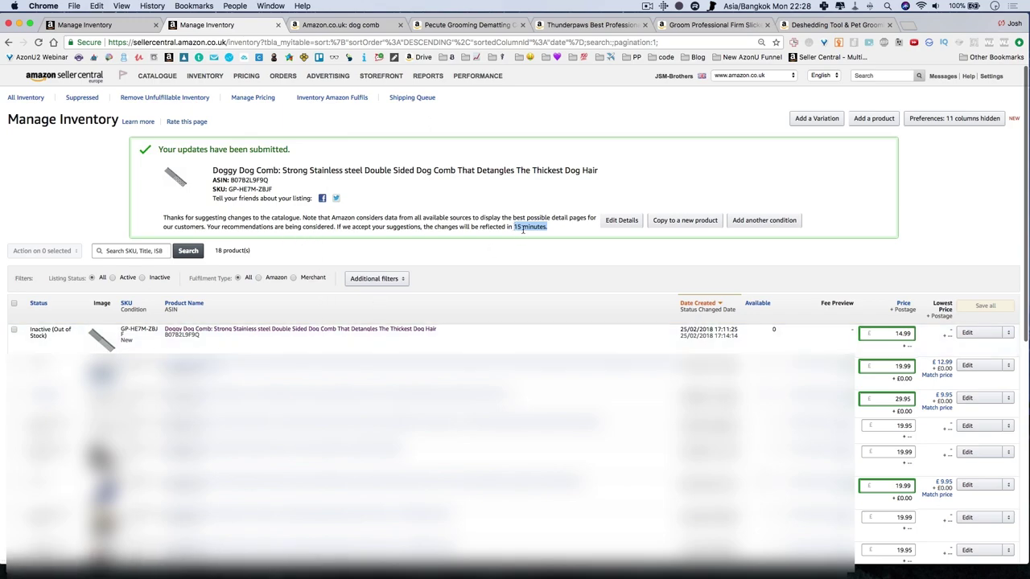
click(968, 75)
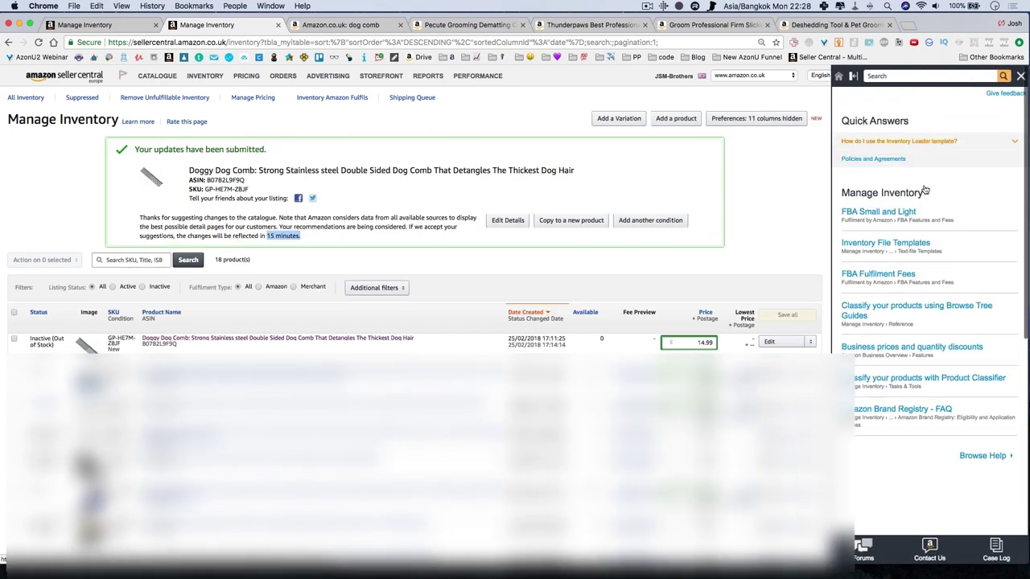
Step: Choose Selling on Amazon > Listing products > Product page problem > Fix a product page in Seller Support
click(929, 550)
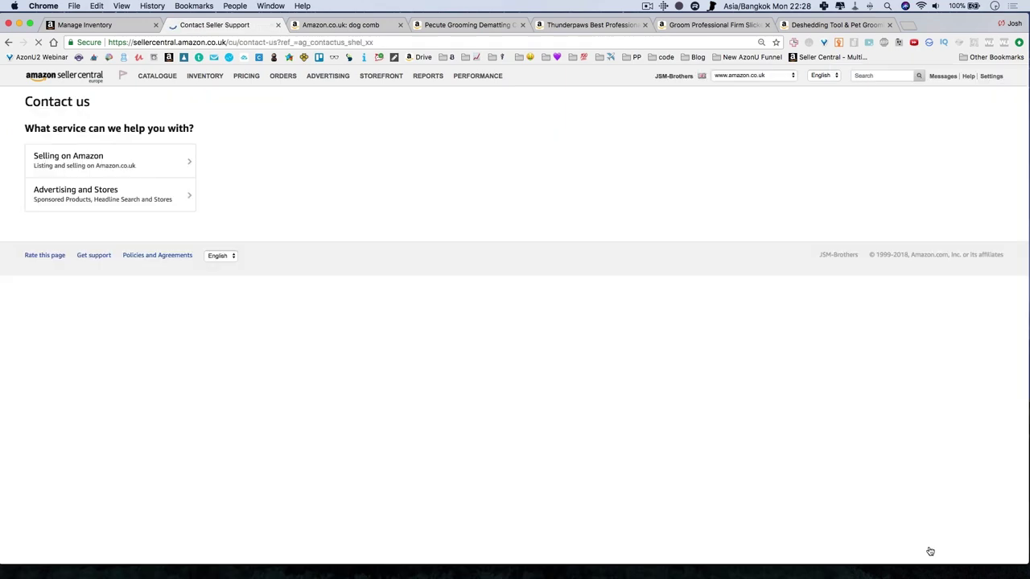
click(116, 156)
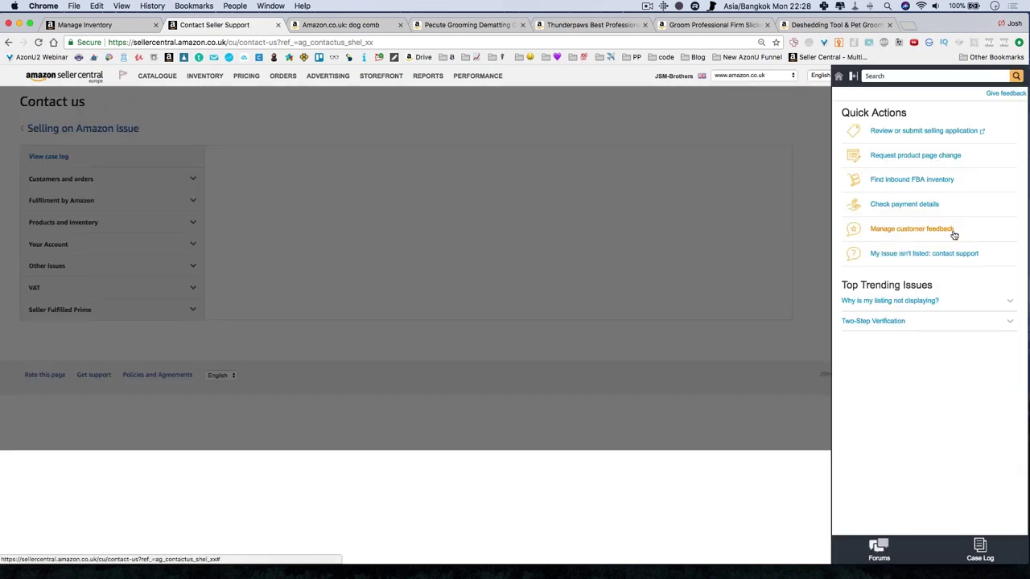
click(920, 164)
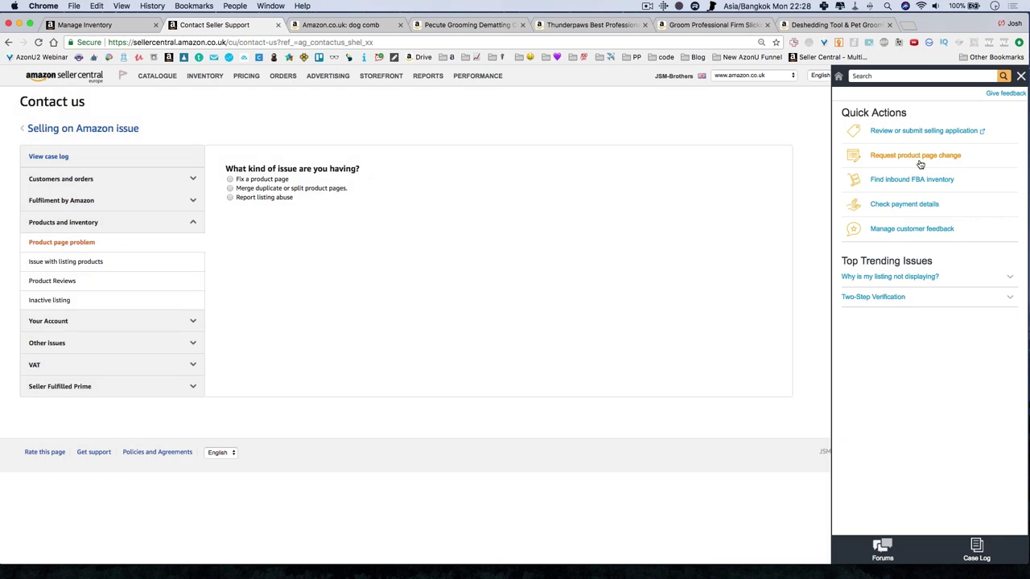
click(38, 270)
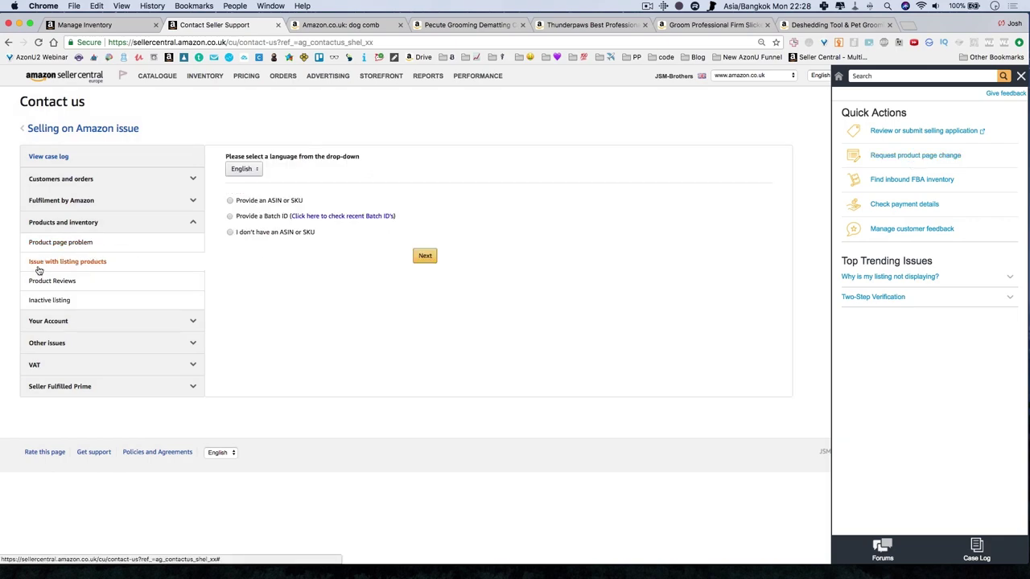
click(80, 243)
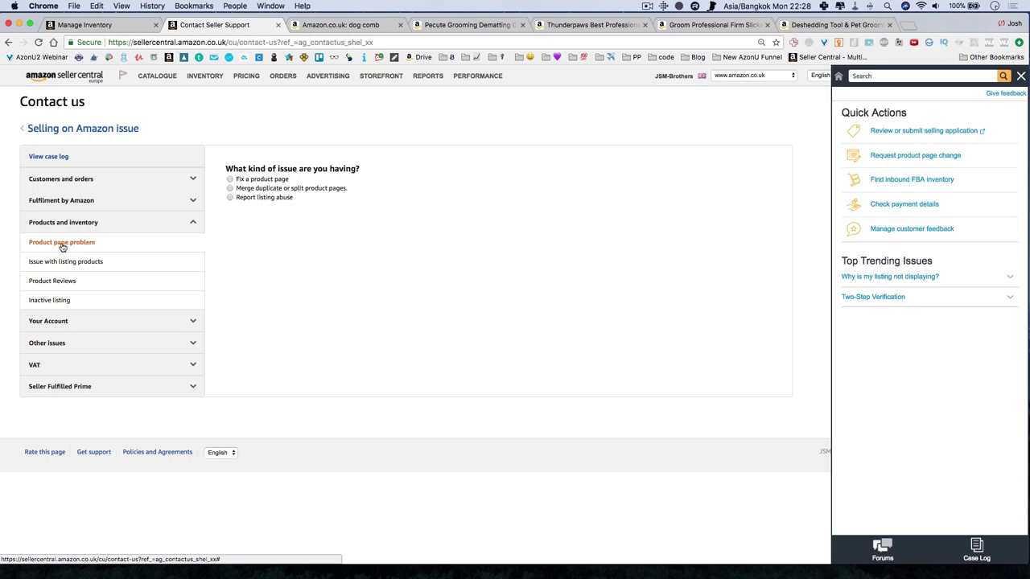
click(277, 179)
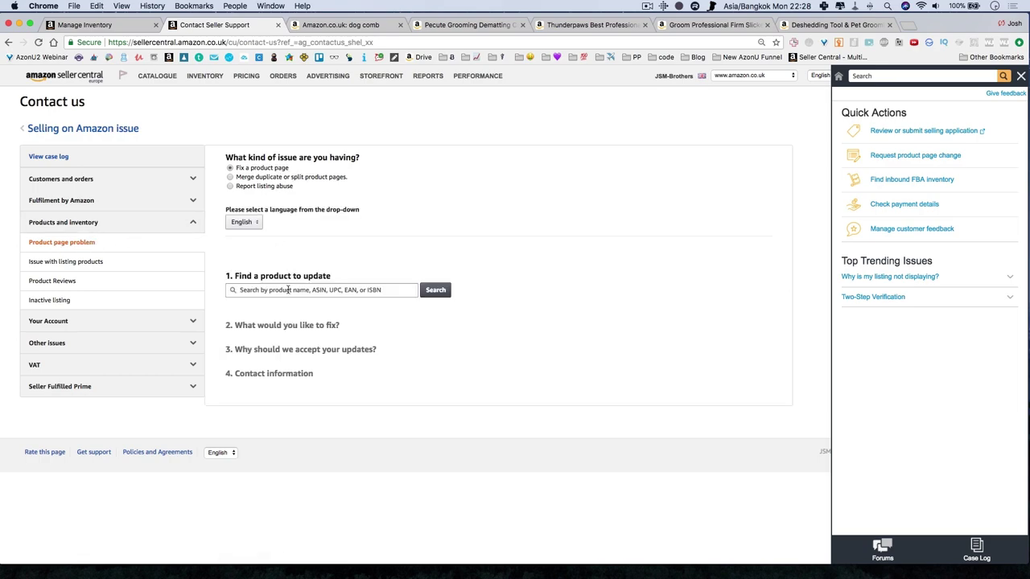
Step: Copy the comb's ASIN B07B2L9F9Q from inventory into the support form's product search
click(122, 22)
double_click(188, 229)
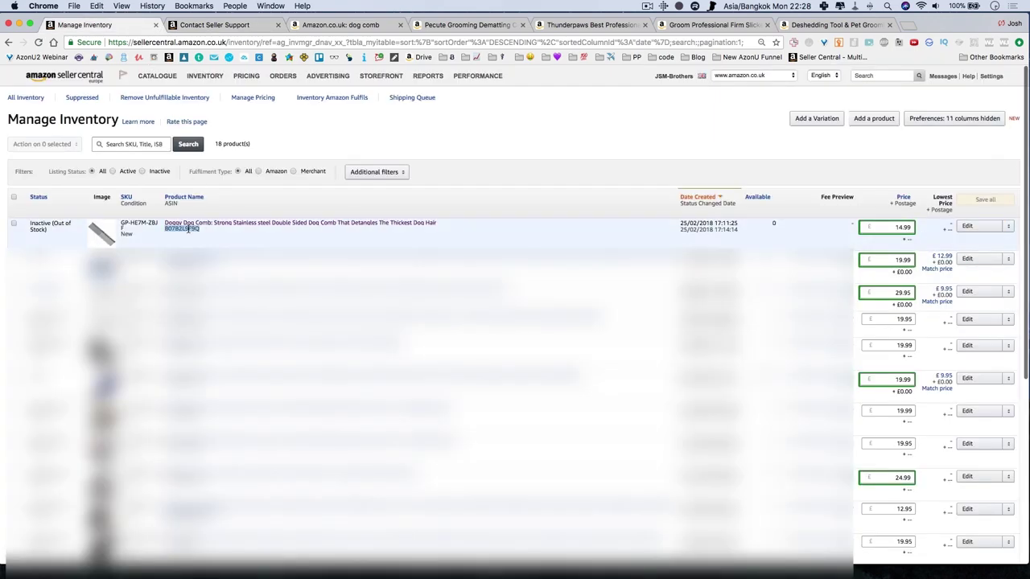
key(super+c)
click(201, 24)
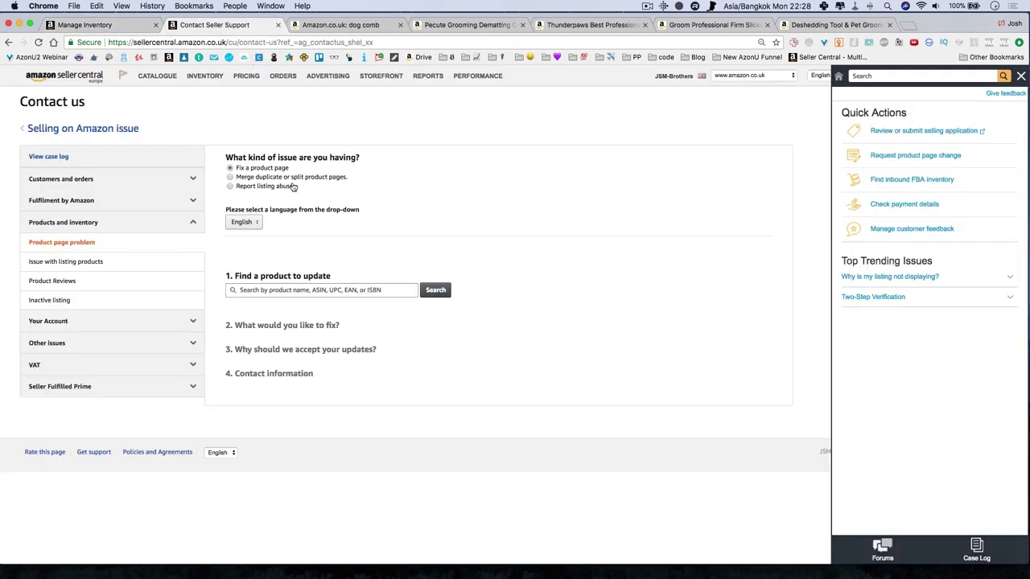
click(280, 290)
key(super+v)
Step: Find the Doggy Dog Comb by ASIN, give Other reason, and choose Category to fix
click(436, 290)
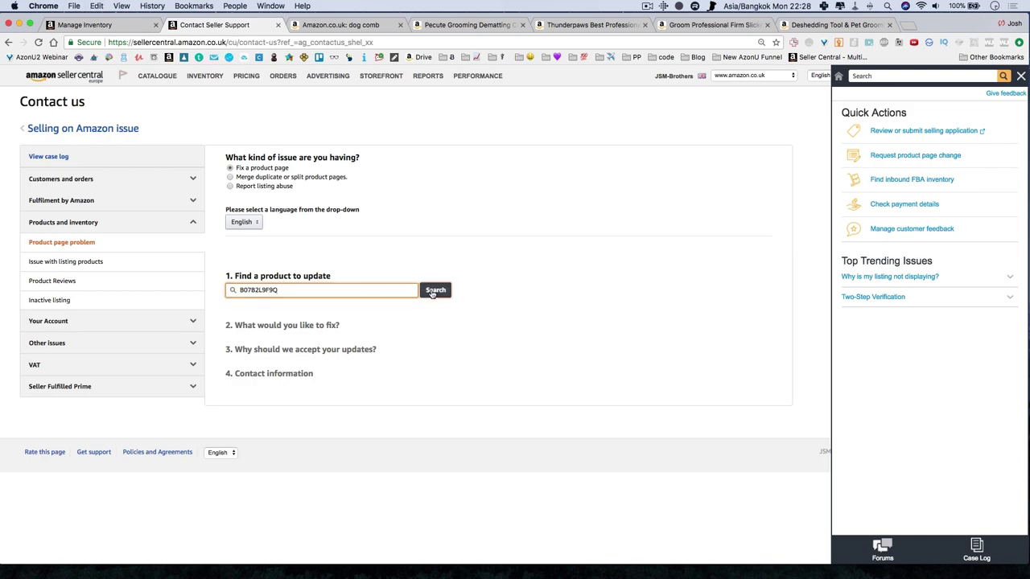
click(350, 368)
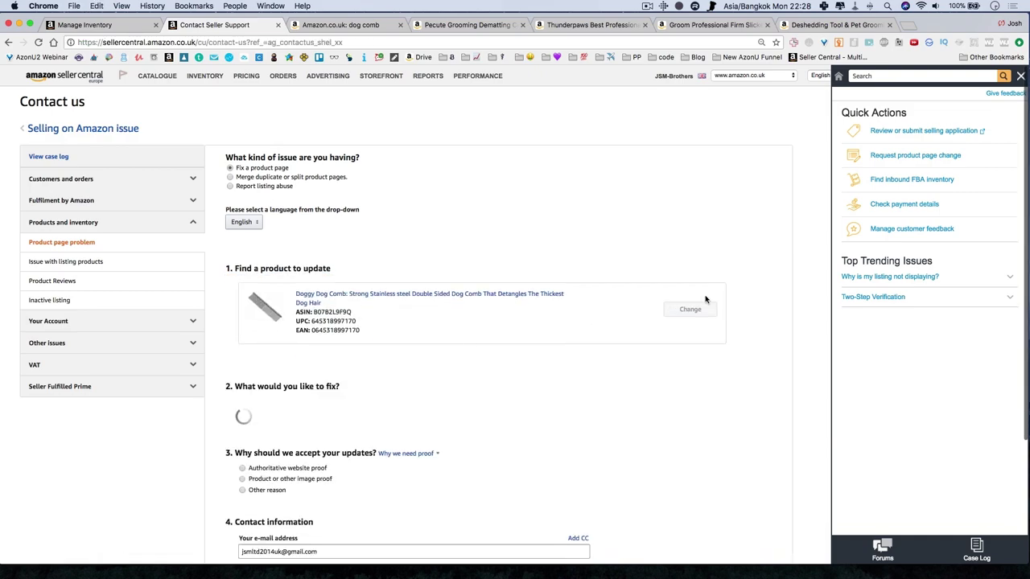
scroll(402, 302, down, 2)
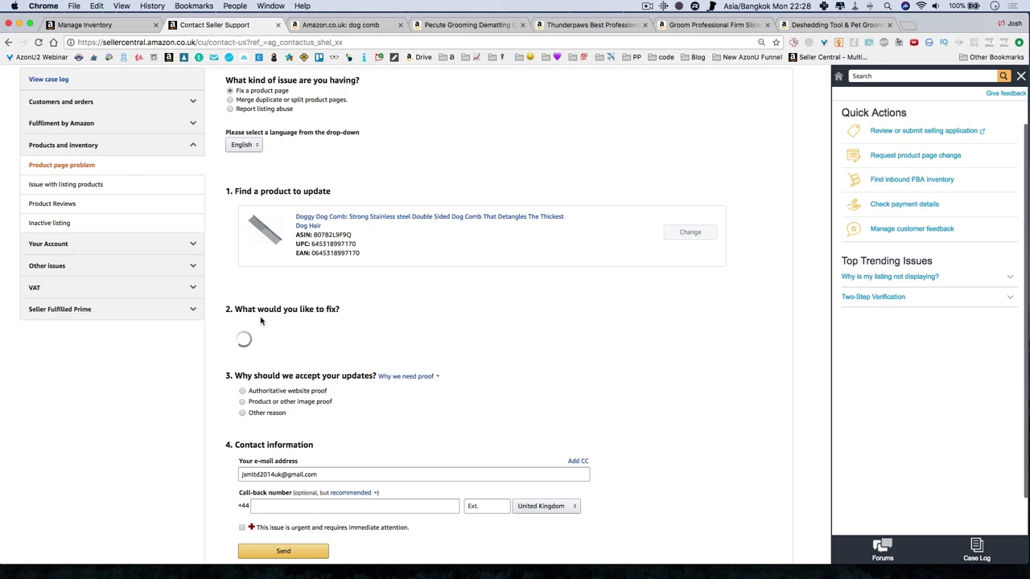
scroll(250, 341, down, 2)
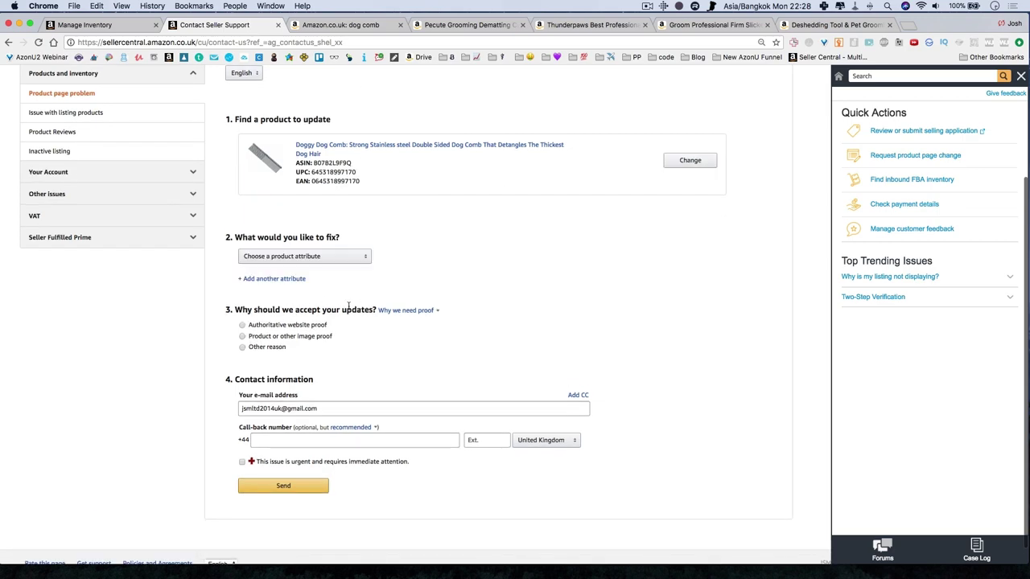
click(243, 347)
click(330, 257)
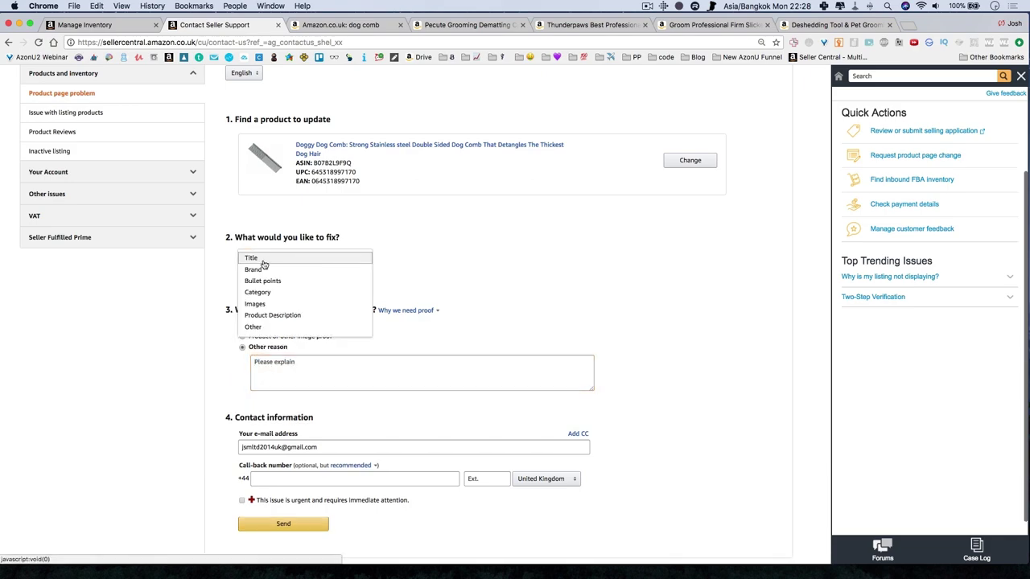
click(260, 292)
click(287, 312)
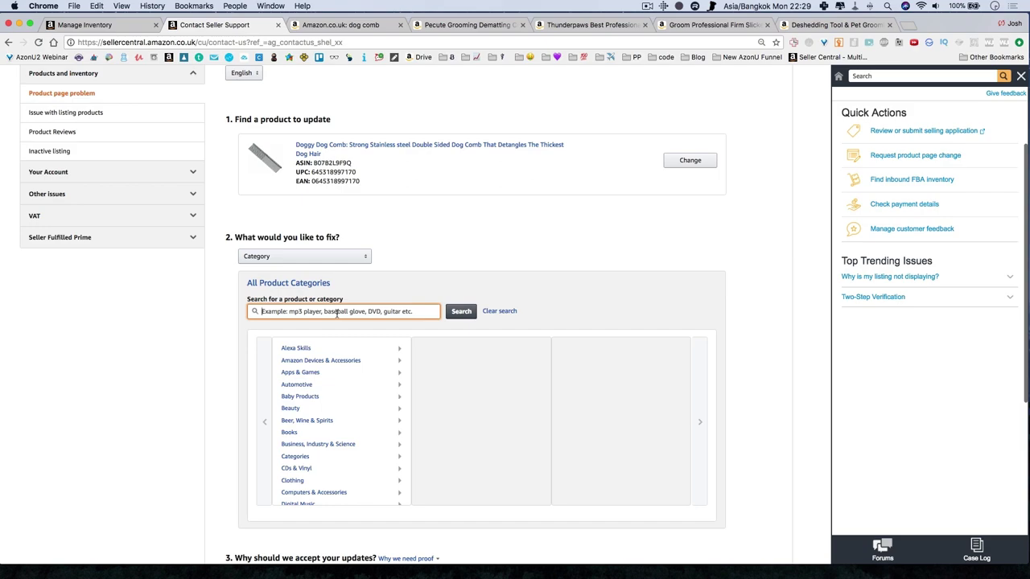
Step: Search categories for 'comb' and select Pet Supplies > Dogs > Flea, Lice & Tick Control > Combs
text(comb)
click(461, 311)
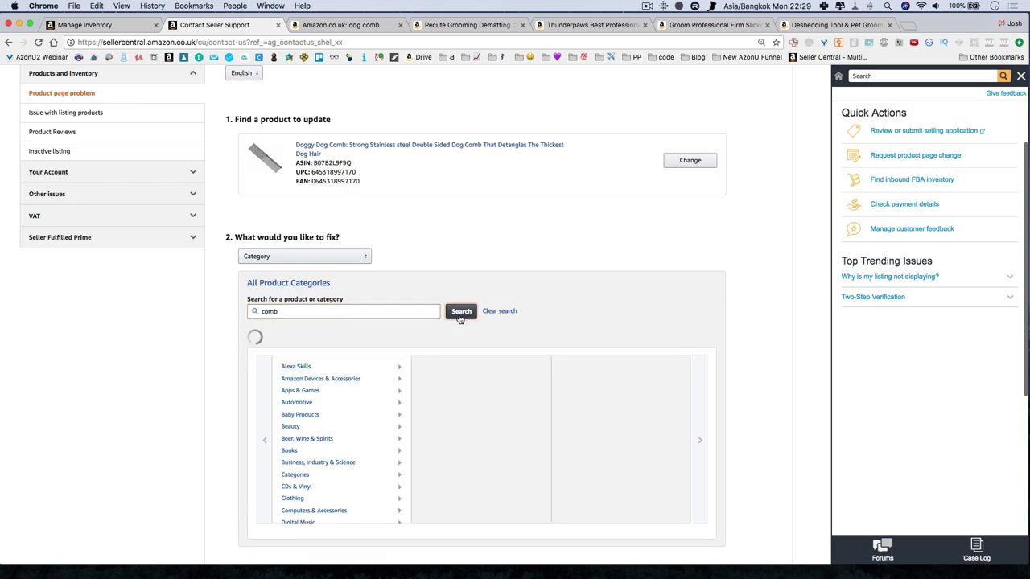
scroll(428, 407, down, 3)
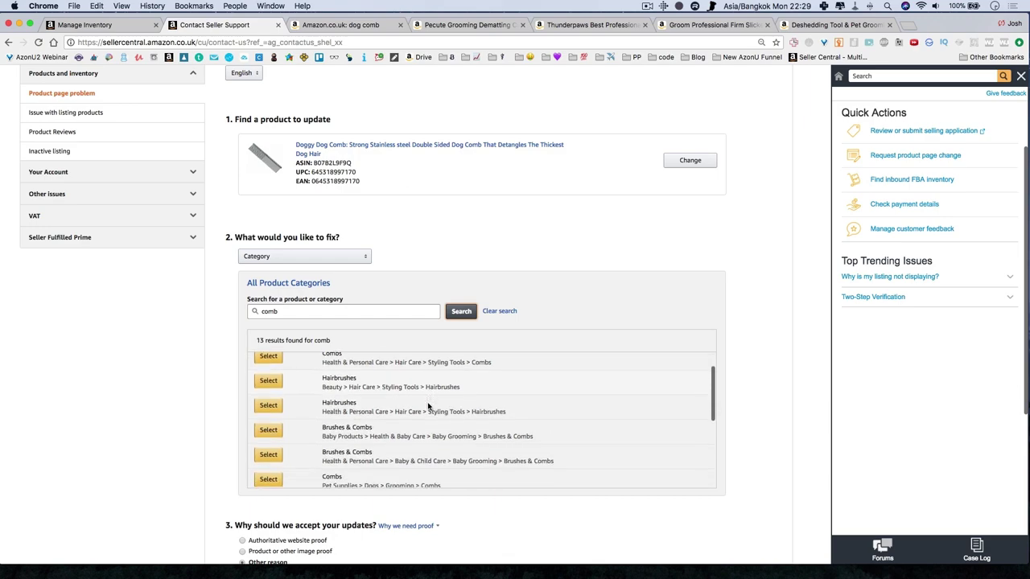
scroll(428, 407, down, 3)
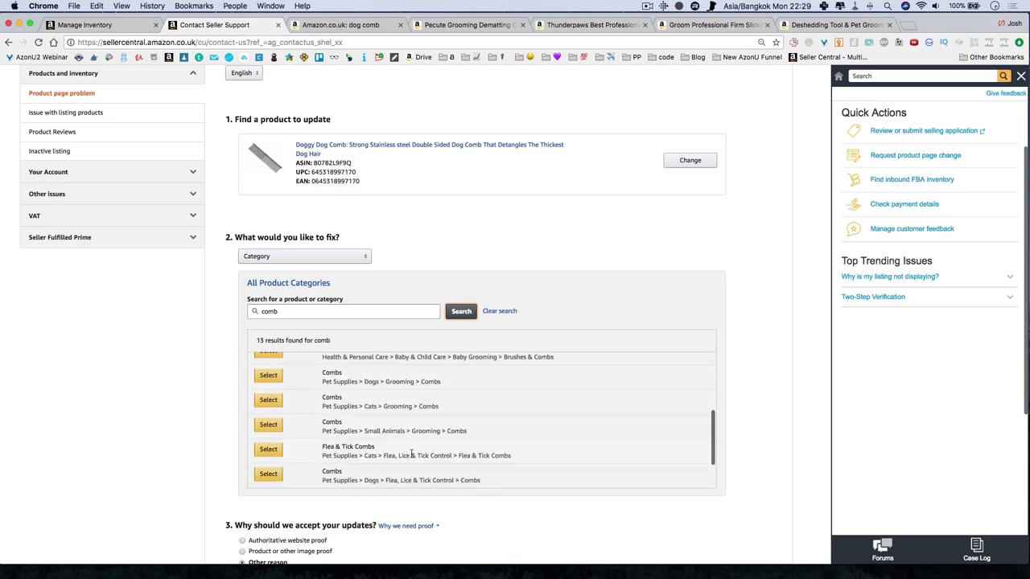
drag(514, 457, 380, 448)
scroll(394, 426, down, 2)
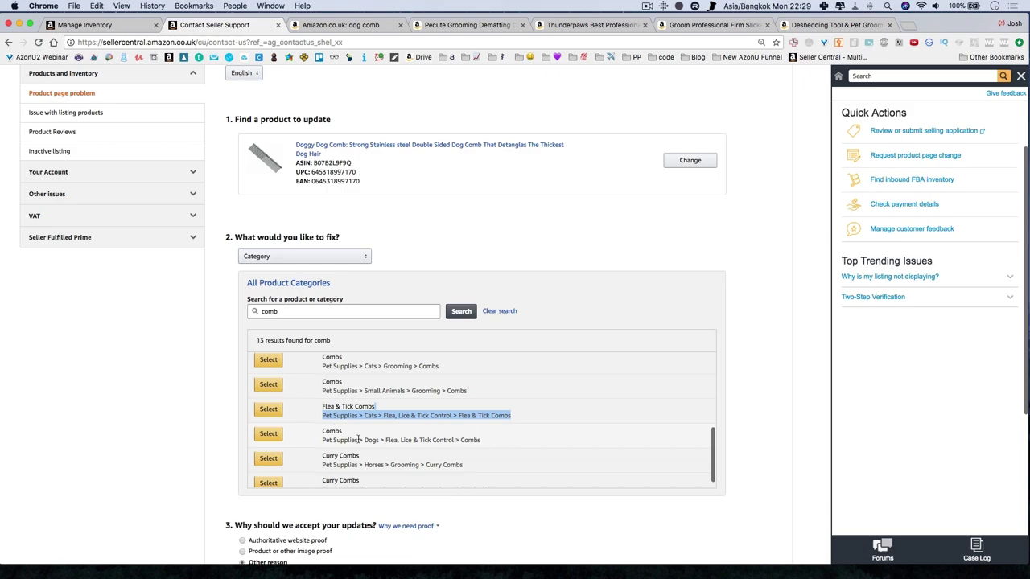
drag(383, 440, 463, 440)
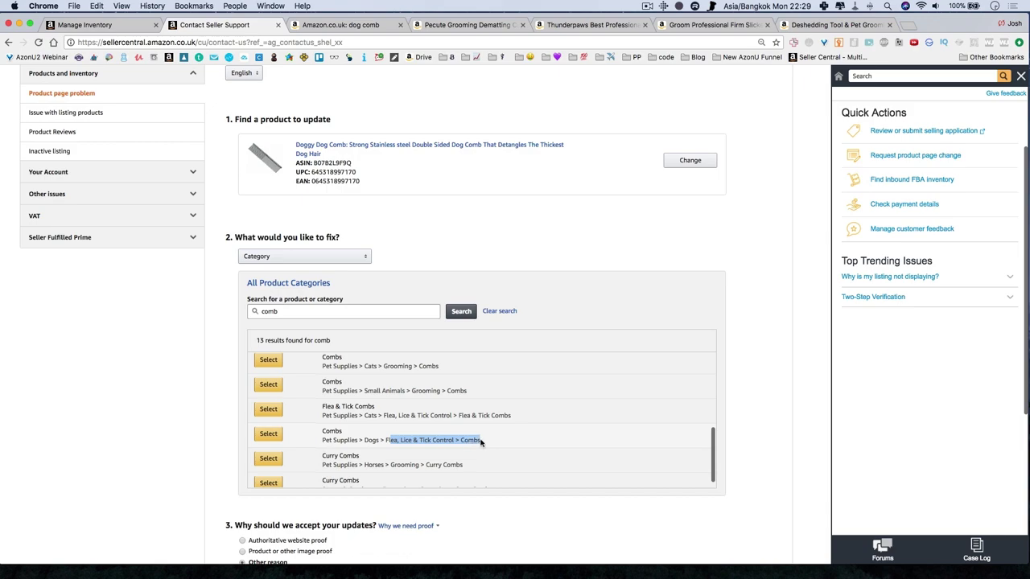
click(268, 433)
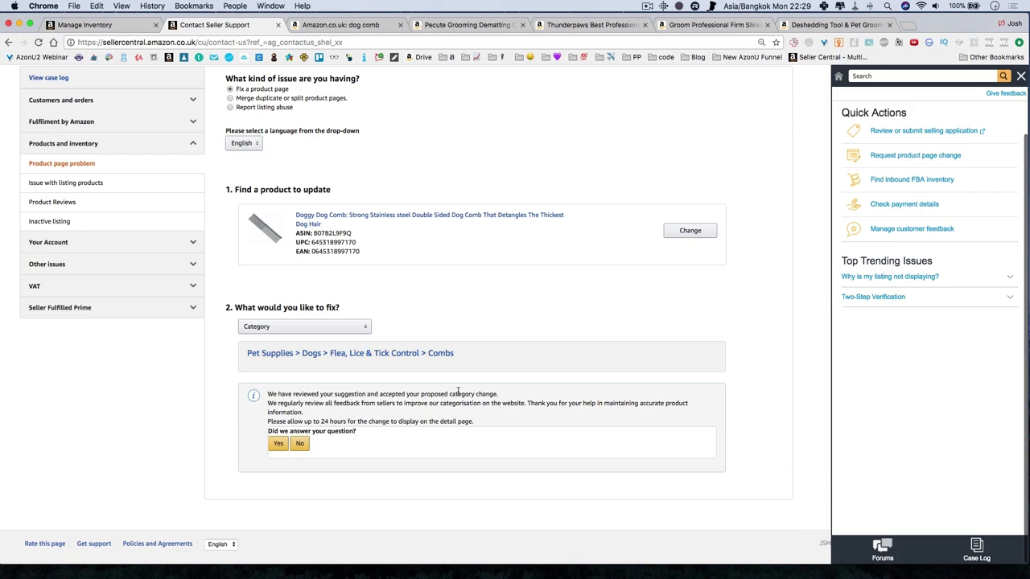
Step: Answer Yes to 'Did we answer your question?'
click(279, 445)
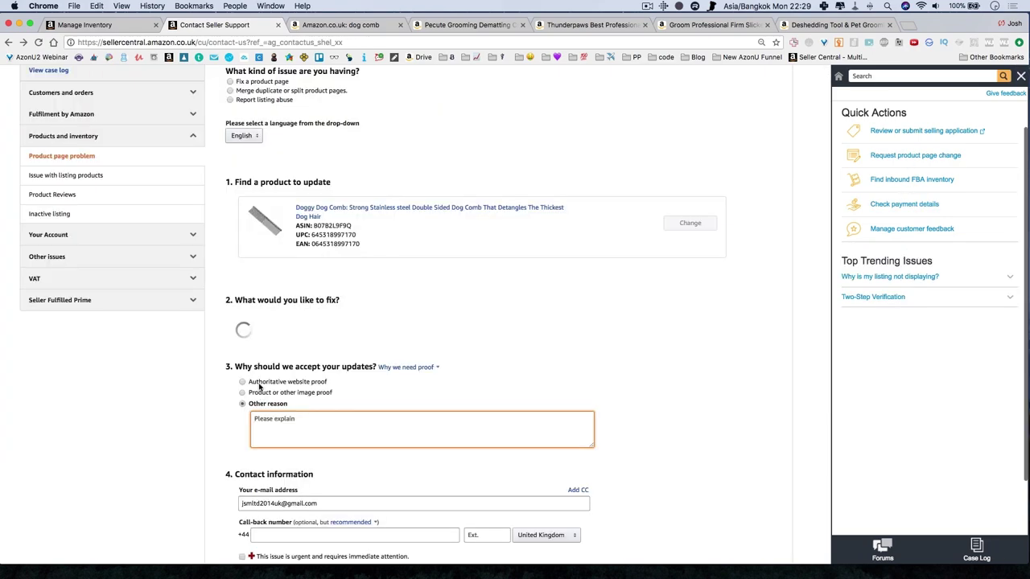
Step: After trying the website and image proof options, choose Other reason and begin the category explanation
click(259, 385)
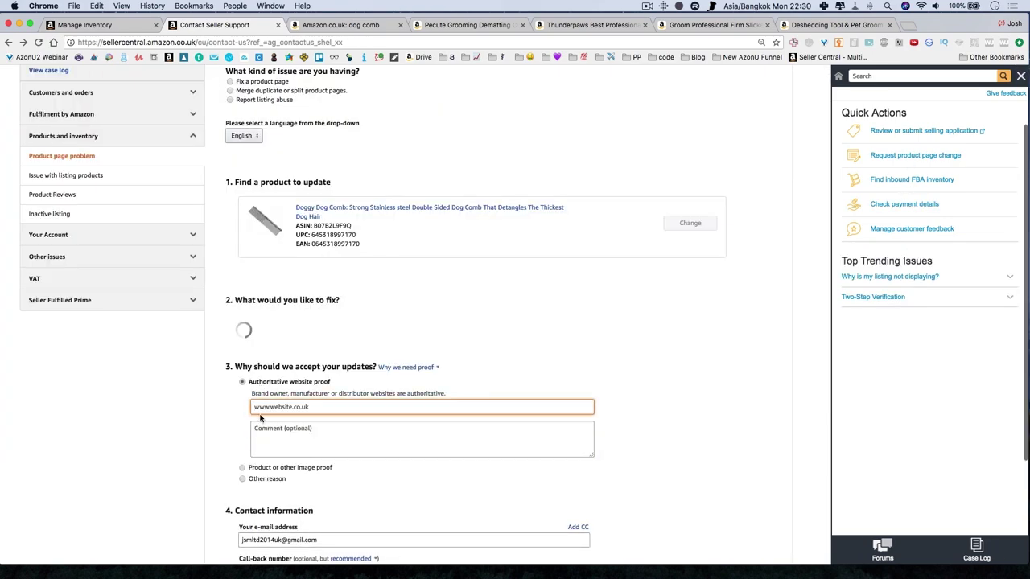
click(259, 475)
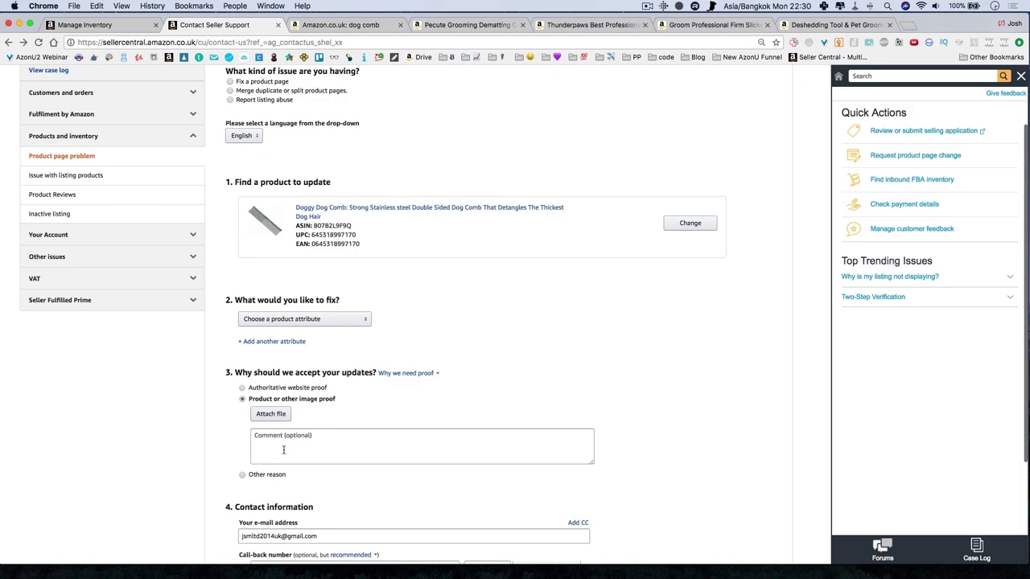
click(268, 475)
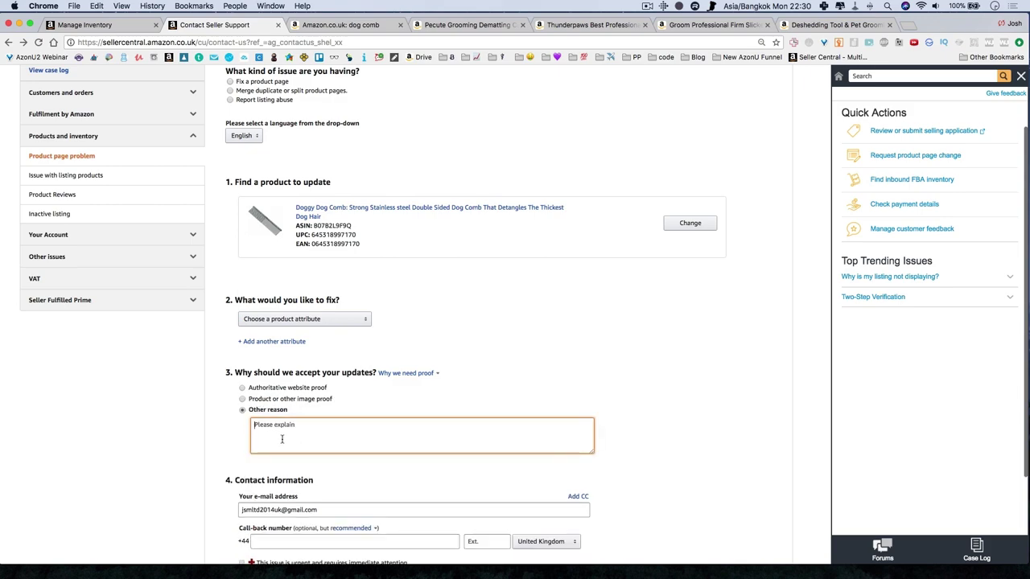
text(I f)
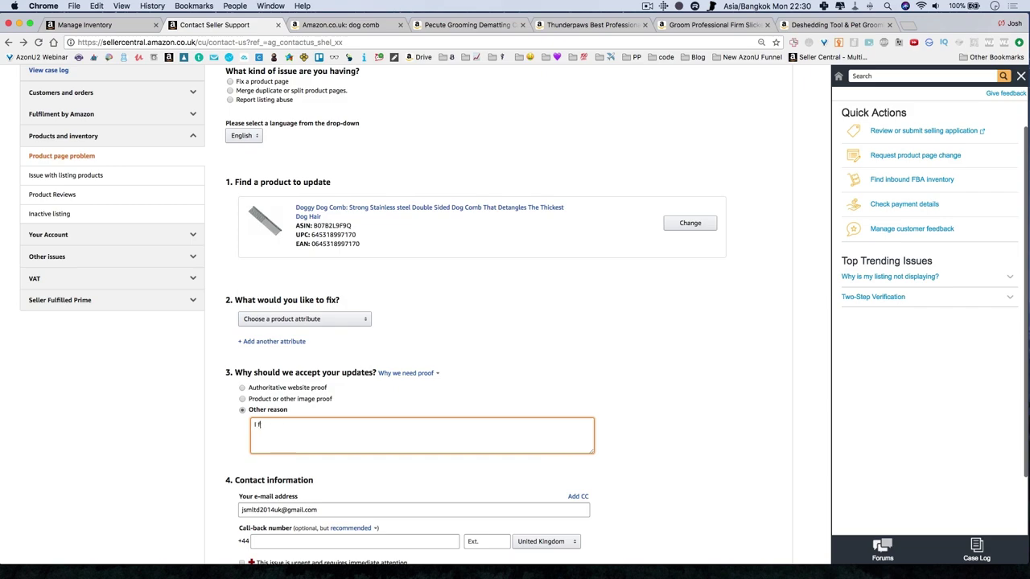